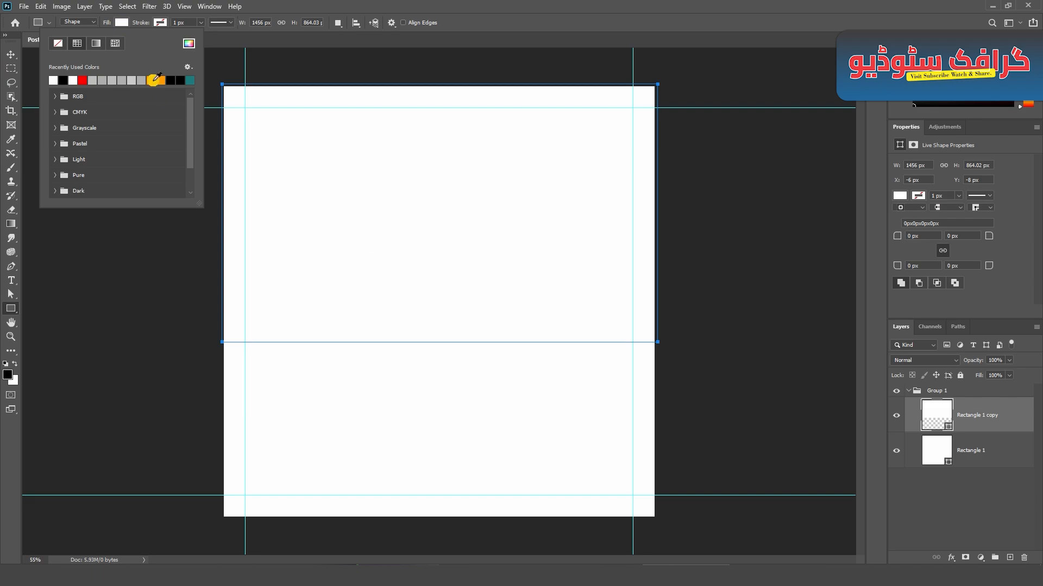
# Fill the upper rectangle with the recently used orange
pyautogui.click(153, 81)
pyautogui.click(11, 55)
pyautogui.click(106, 261)
# Place the Black Texture image from the veg post elipante folder over the whole canvas
pyautogui.click(589, 575)
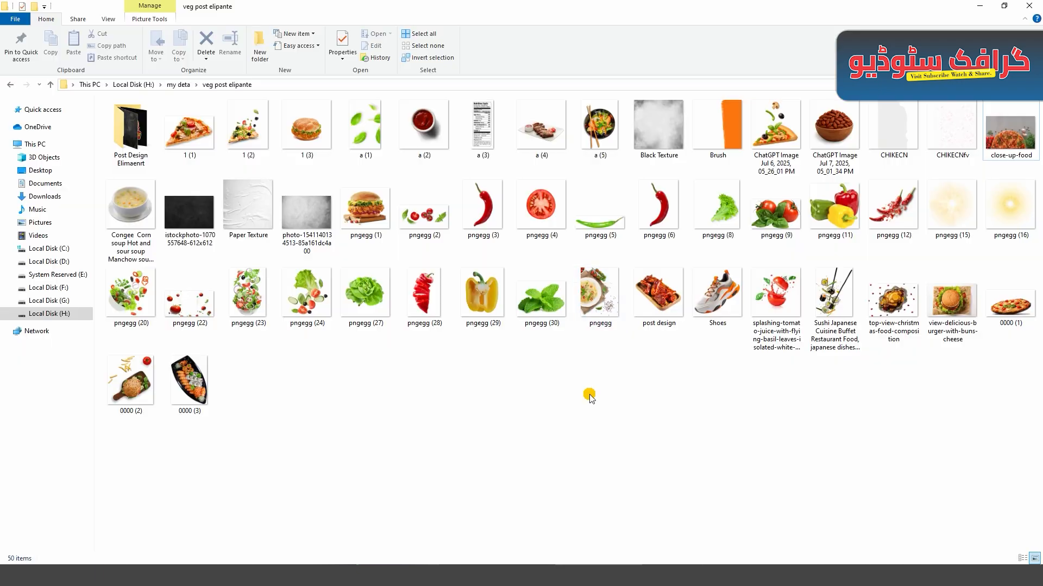
pyautogui.moveTo(659, 125); pyautogui.dragTo(496, 338)
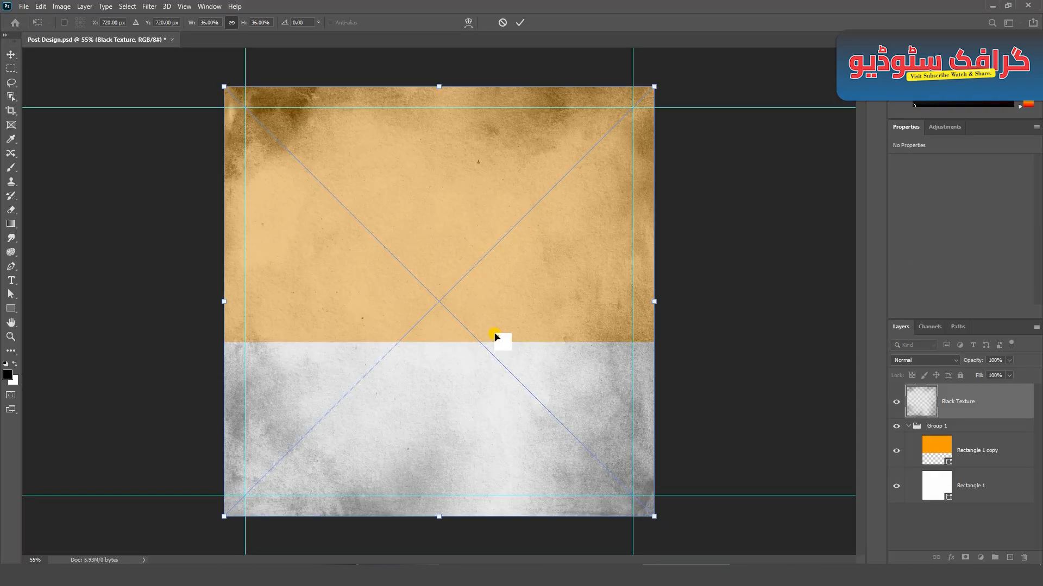
pyautogui.click(519, 22)
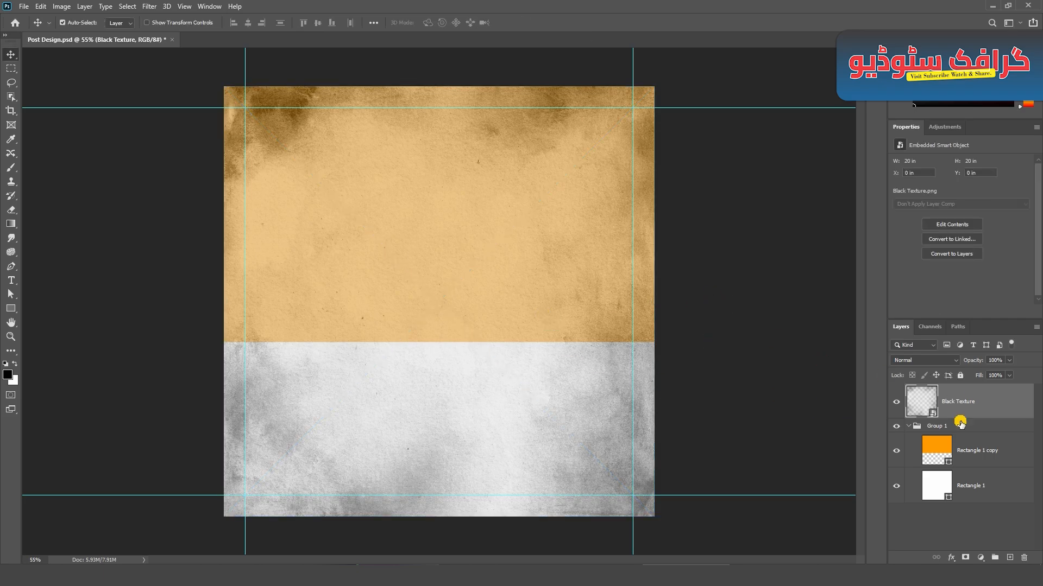
# Reorder the orange rectangle above the Black Texture layer and set its blend mode to Multiply
pyautogui.moveTo(989, 441); pyautogui.dragTo(977, 385)
pyautogui.click(925, 360)
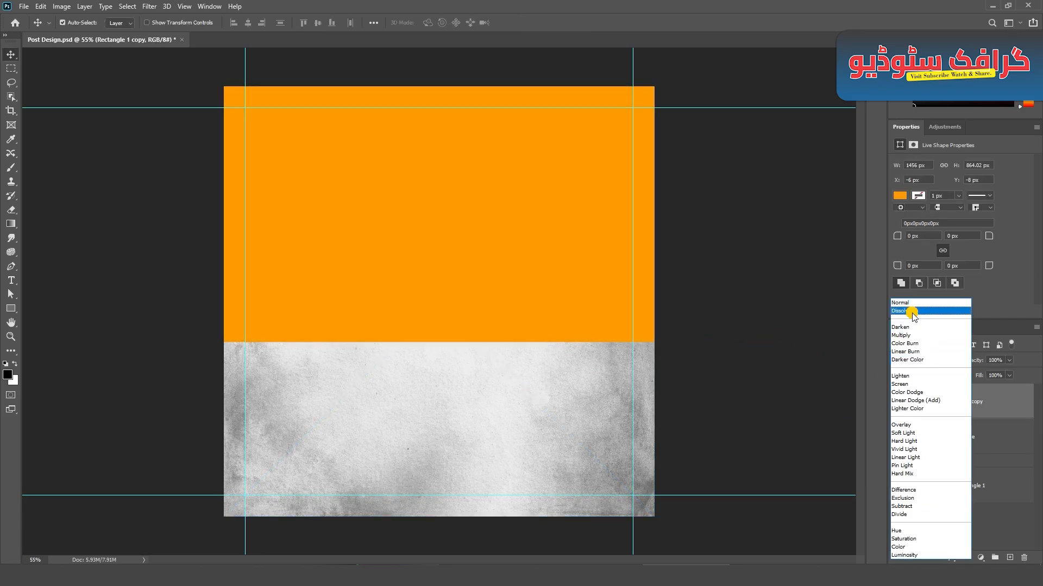
pyautogui.click(912, 335)
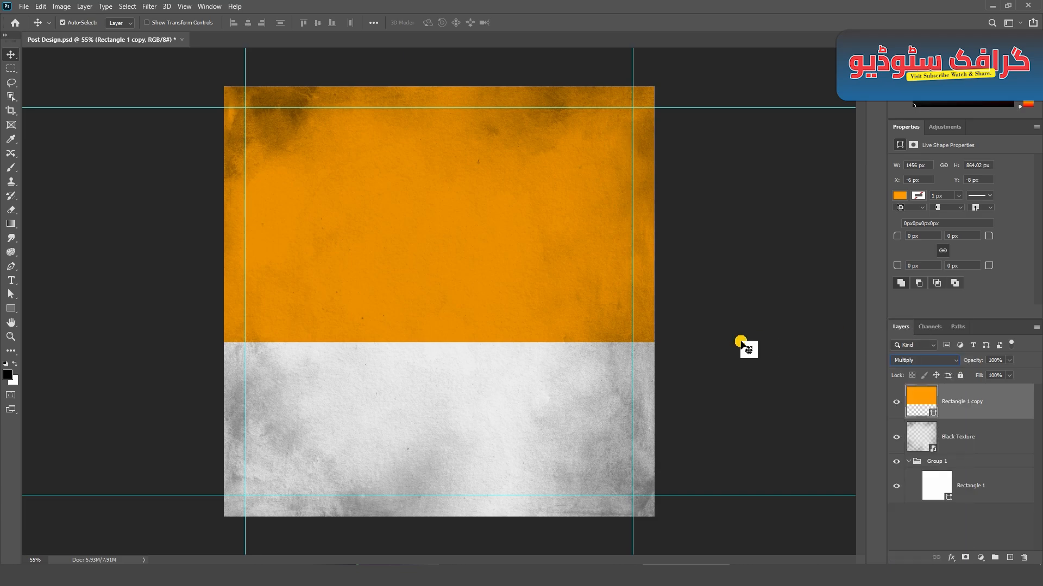
pyautogui.click(745, 349)
# Place the sushi tray image 0000 (3) from the image folder into the post design
pyautogui.click(513, 575)
pyautogui.click(586, 574)
pyautogui.click(382, 385)
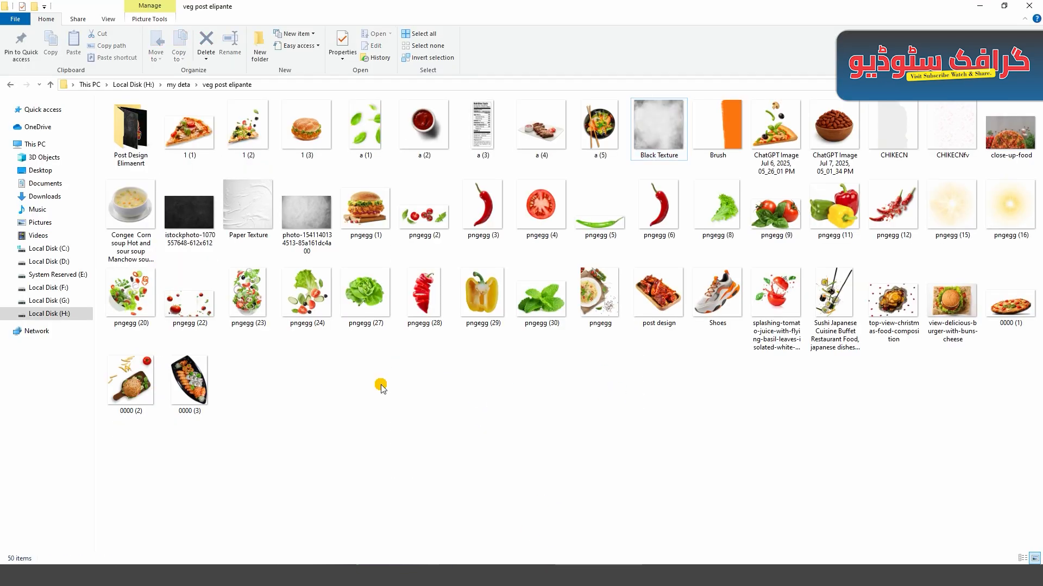
pyautogui.moveTo(190, 384); pyautogui.dragTo(407, 233)
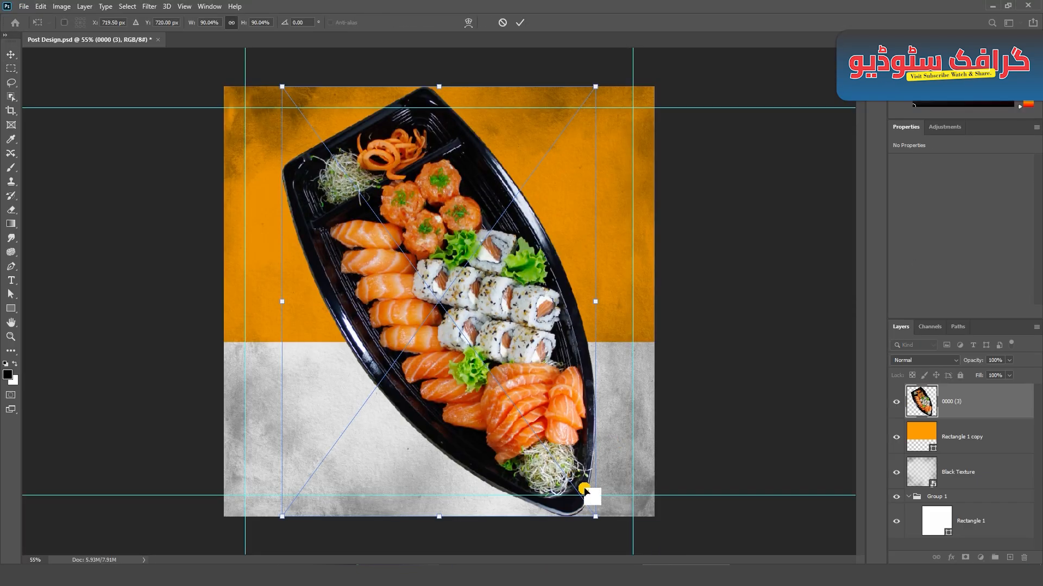
# Scale the sushi tray to about 8.9 by 12.2 in and move it to about X 5.56 in along the canvas's upper edge
pyautogui.moveTo(583, 498); pyautogui.dragTo(472, 356)
pyautogui.click(520, 22)
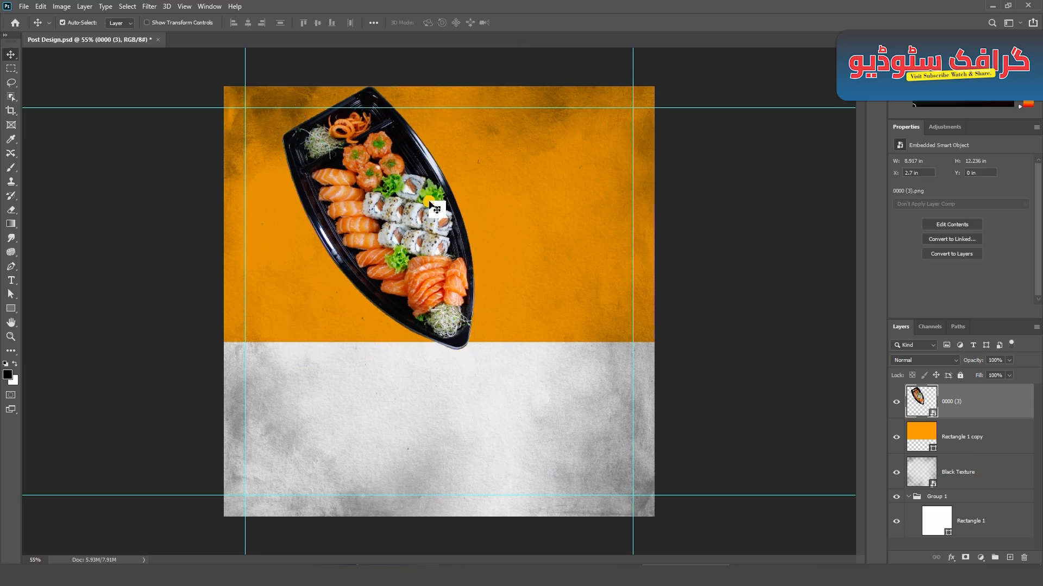
pyautogui.moveTo(430, 203); pyautogui.dragTo(491, 203)
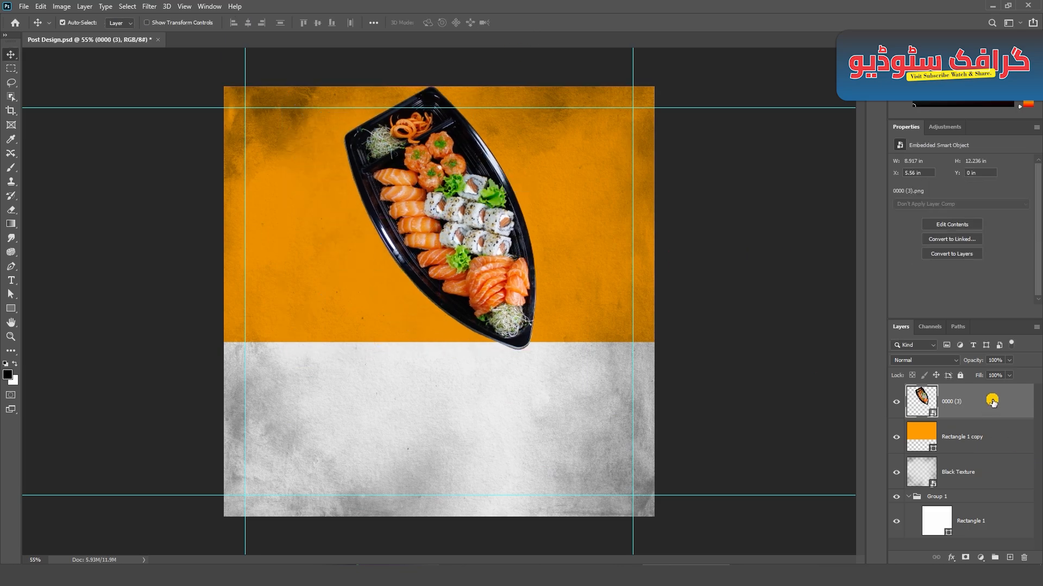
# Duplicate the sushi tray layer and apply a black Color Overlay at 100% opacity to the lower one, without a drop shadow
pyautogui.moveTo(992, 401); pyautogui.dragTo(1013, 555)
pyautogui.doubleClick(986, 439)
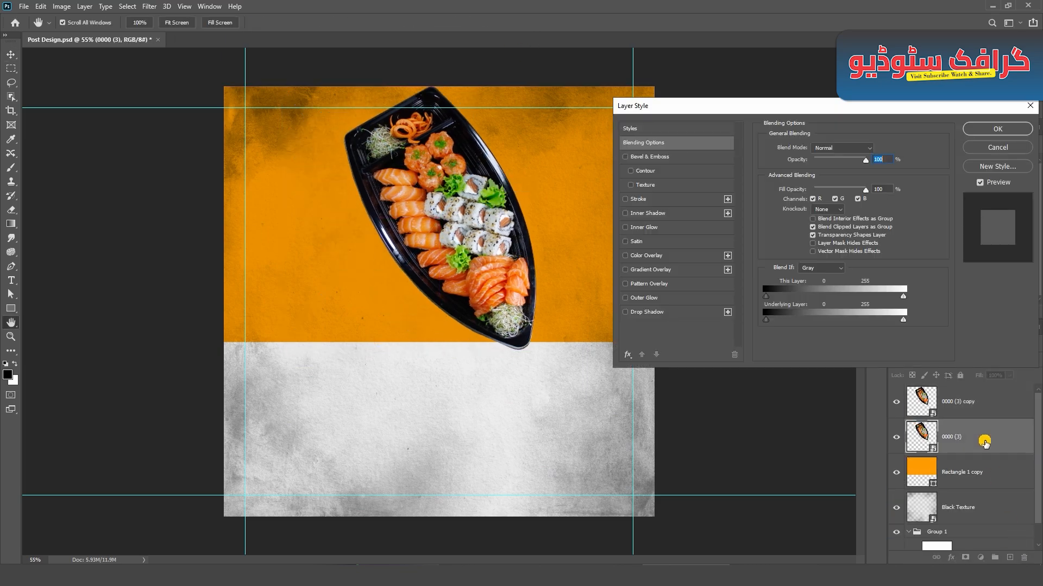
pyautogui.click(639, 313)
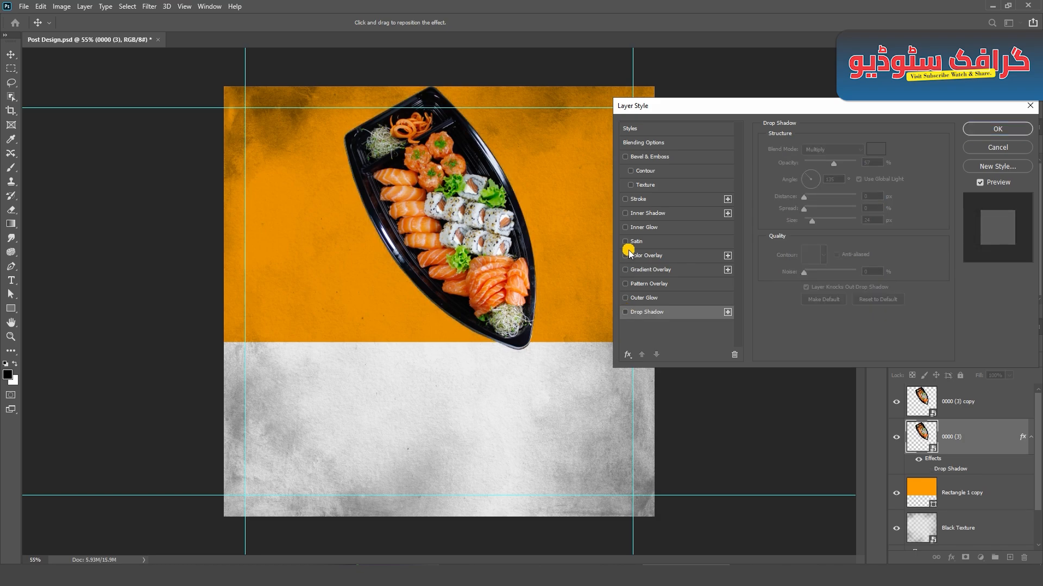
pyautogui.click(627, 255)
pyautogui.click(875, 148)
pyautogui.moveTo(656, 357); pyautogui.dragTo(646, 382)
pyautogui.click(890, 236)
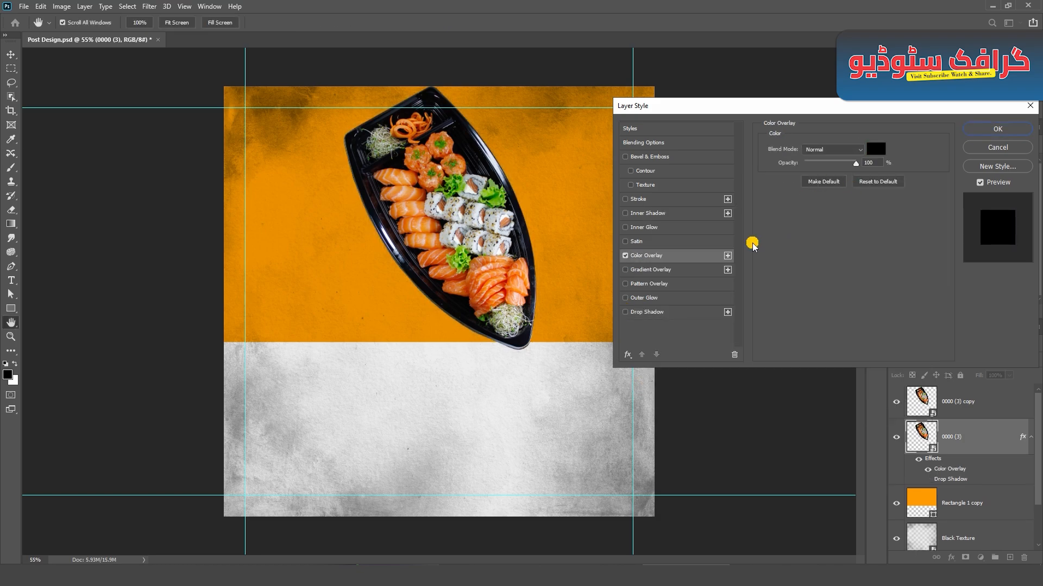
pyautogui.click(989, 133)
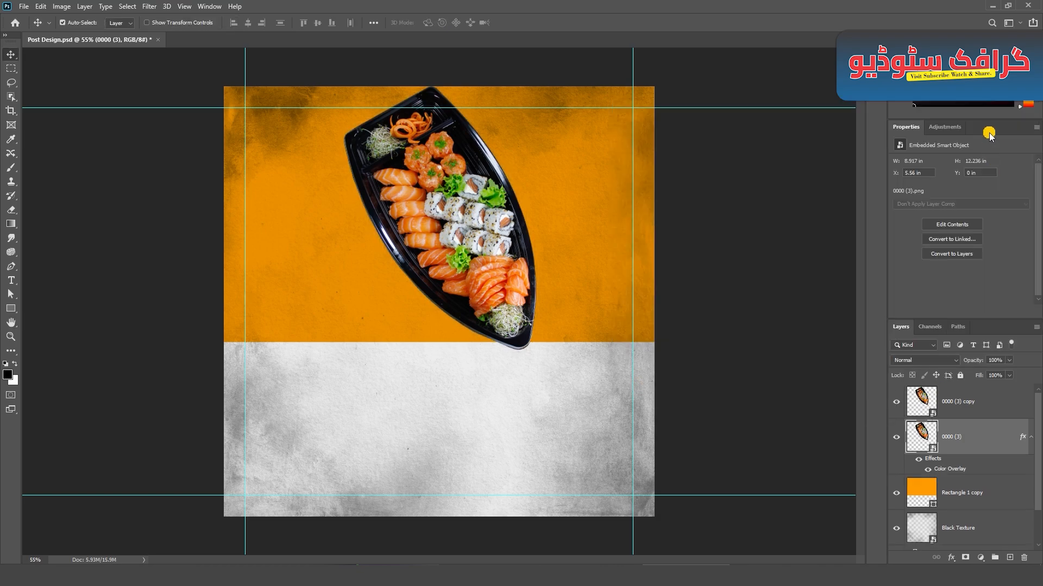
# Convert the blackened tray layer to a smart object and add a non-centered Path Blur with a path running diagonally down and right from the tray
pyautogui.rightClick(991, 439)
pyautogui.click(868, 209)
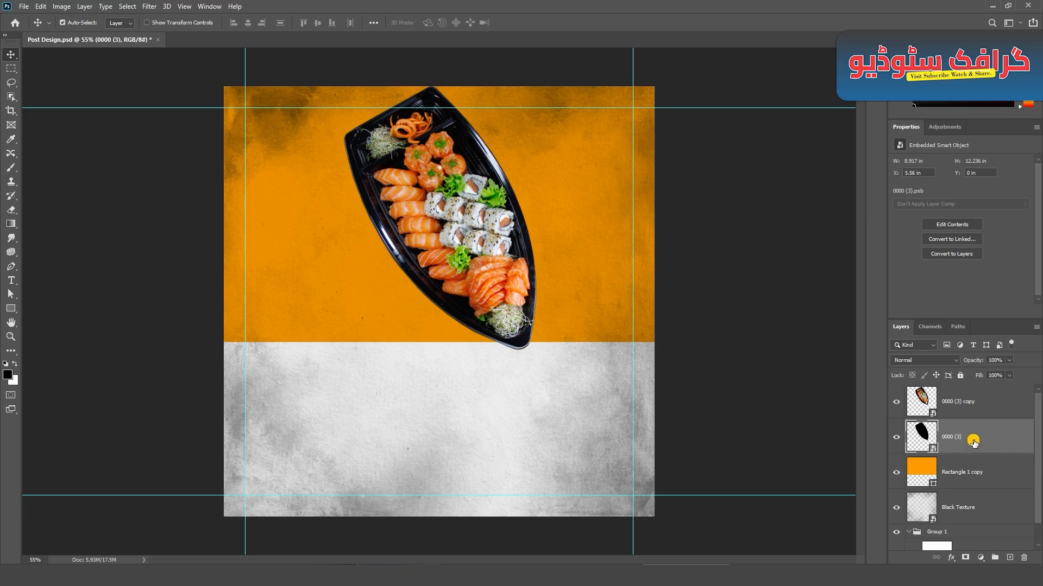
pyautogui.click(150, 6)
pyautogui.moveTo(167, 131)
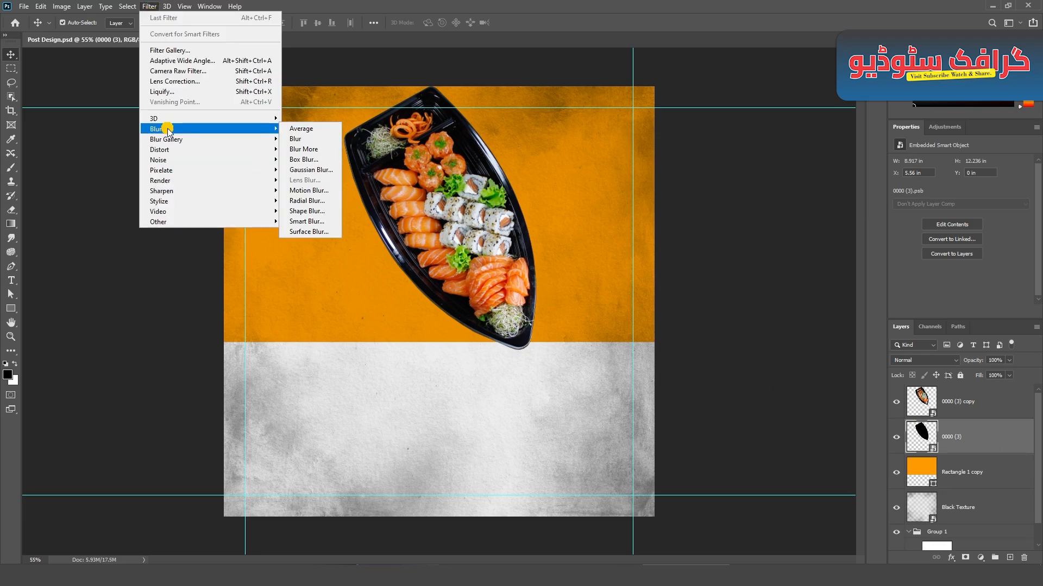
pyautogui.moveTo(244, 139)
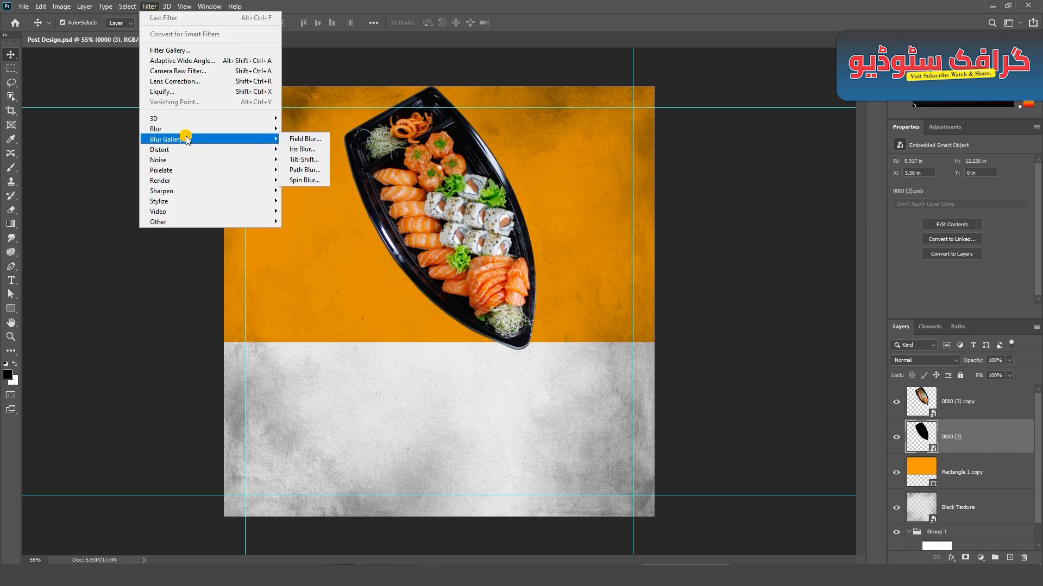
pyautogui.click(300, 165)
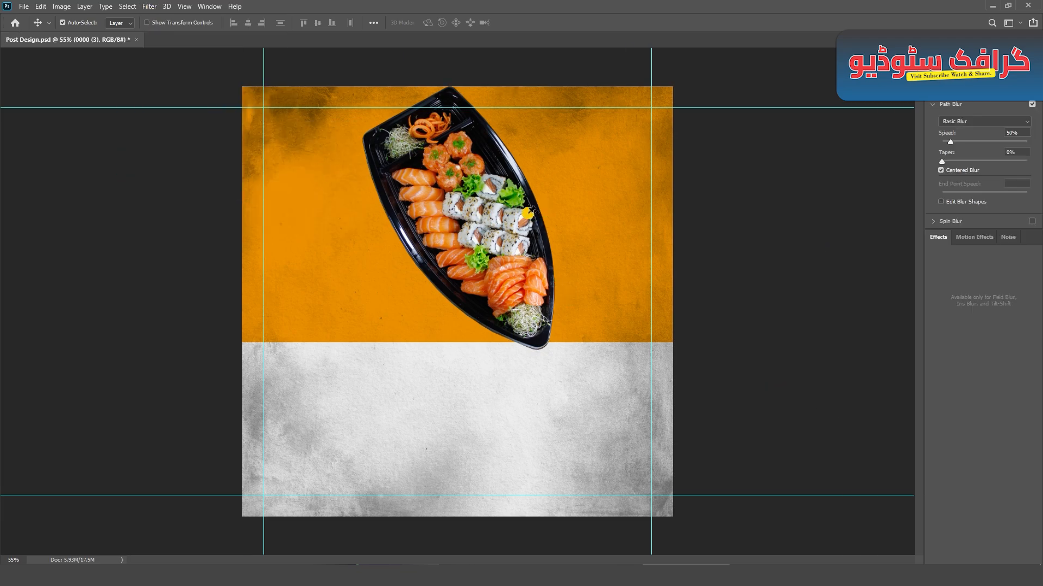
pyautogui.click(941, 170)
pyautogui.moveTo(769, 321); pyautogui.dragTo(859, 372)
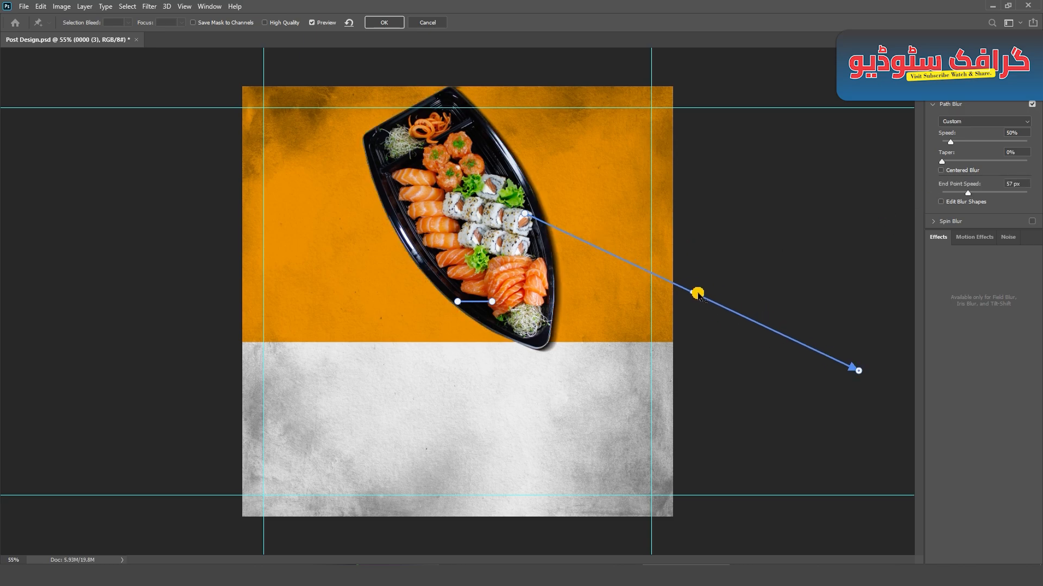
# Raise the path blur's speed and taper to stretch a long shadow from the tray, and apply the blur
pyautogui.click(999, 142)
pyautogui.moveTo(1008, 143); pyautogui.dragTo(1015, 143)
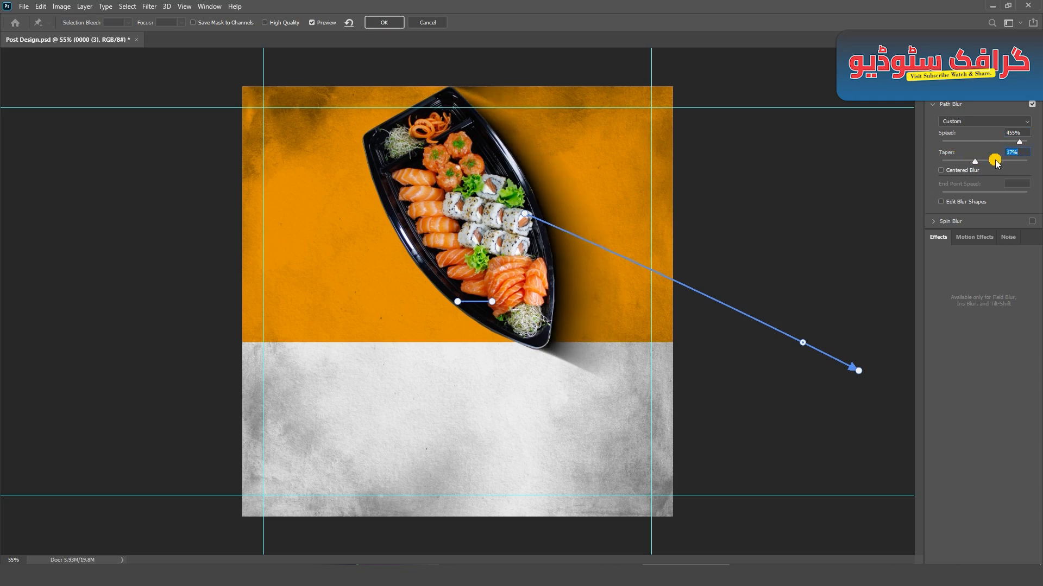
pyautogui.moveTo(1018, 142); pyautogui.dragTo(1035, 143)
pyautogui.click(383, 21)
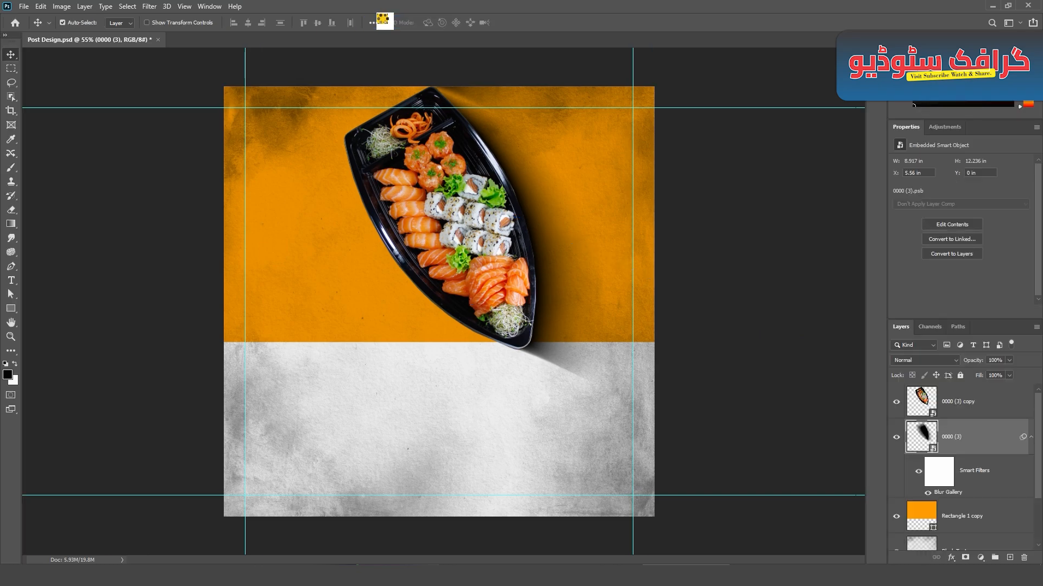
# Add a layer mask to the shadow layer and paint out the shadow's hard edge below the tray with a soft black brush at 33% opacity
pyautogui.click(965, 557)
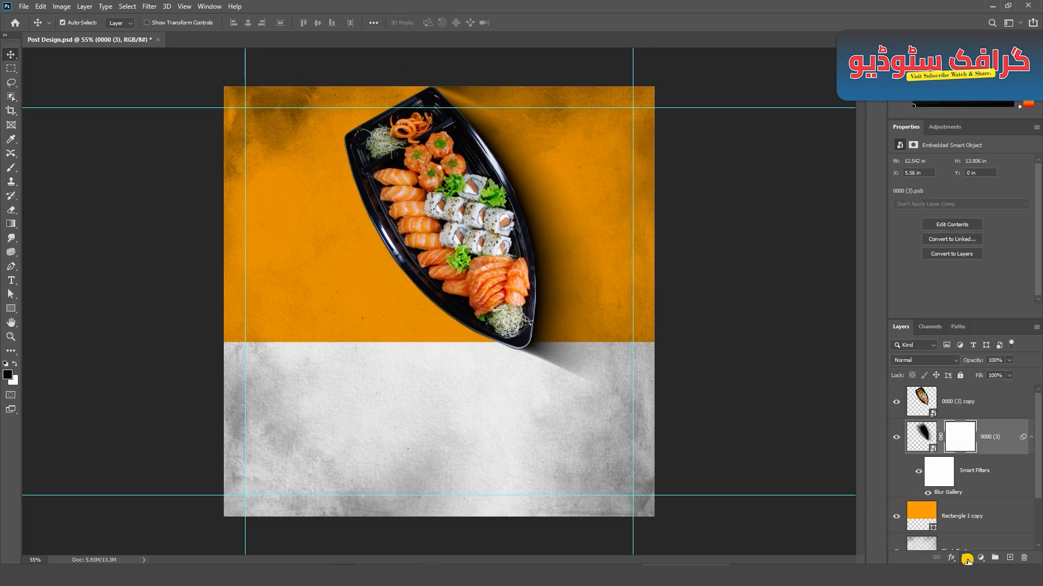
pyautogui.click(11, 168)
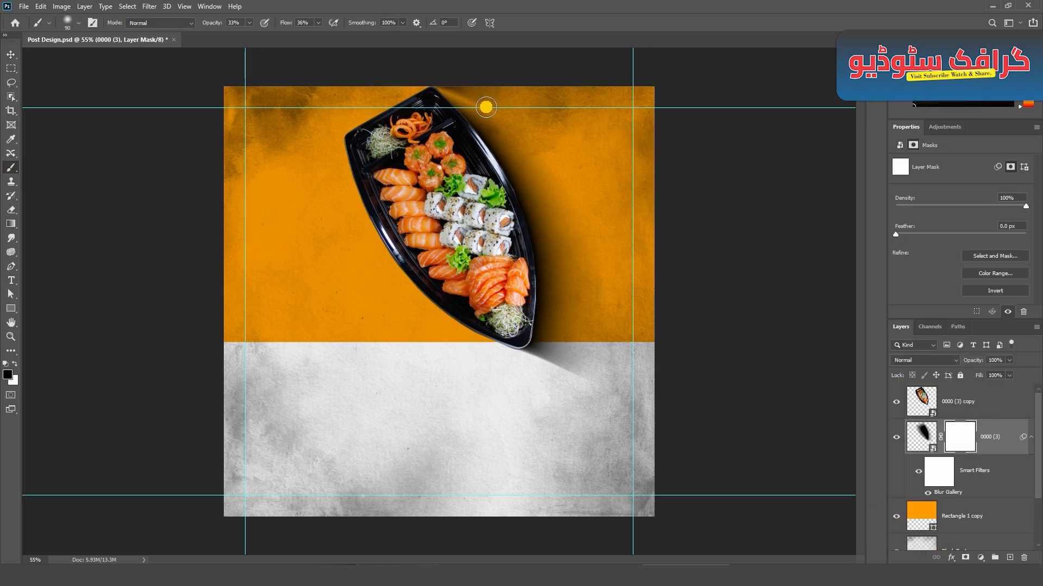
pyautogui.scroll(8, 563, 390)
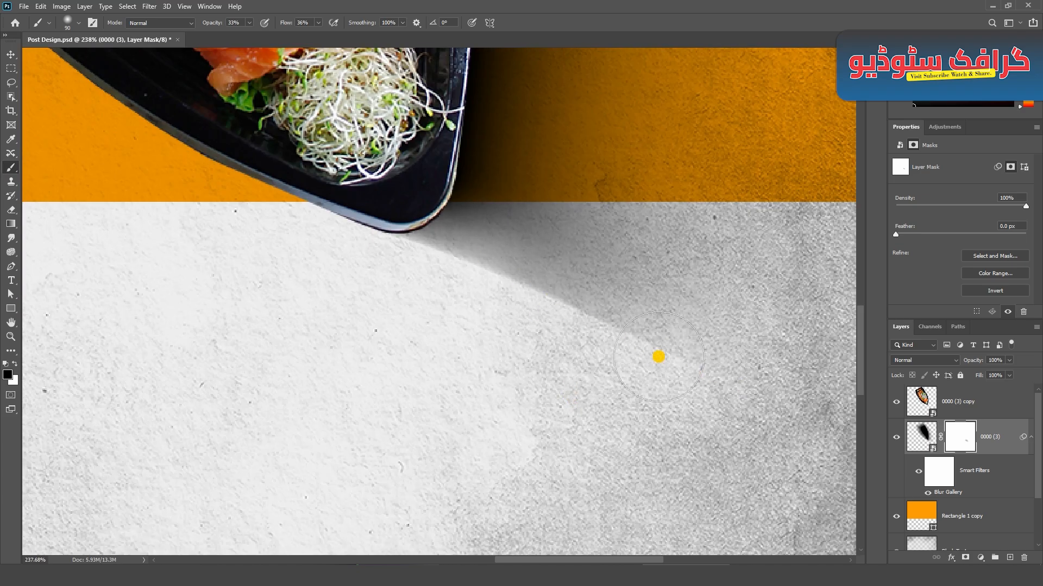
pyautogui.moveTo(588, 332)
pyautogui.mouseDown()
pyautogui.moveTo(571, 322)
pyautogui.moveTo(576, 311)
pyautogui.moveTo(405, 248)
pyautogui.mouseUp()
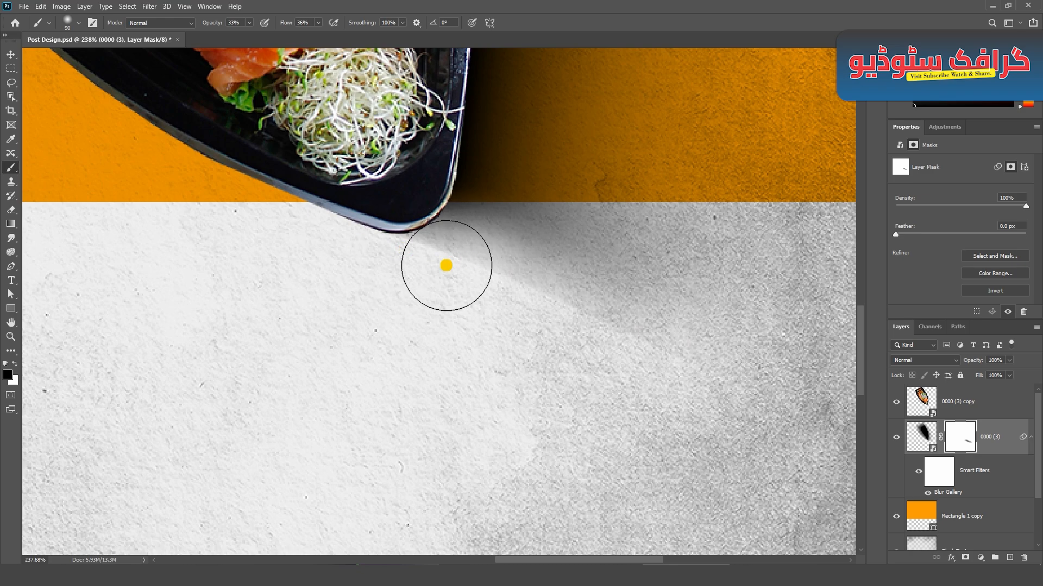
pyautogui.scroll(-4, 477, 375)
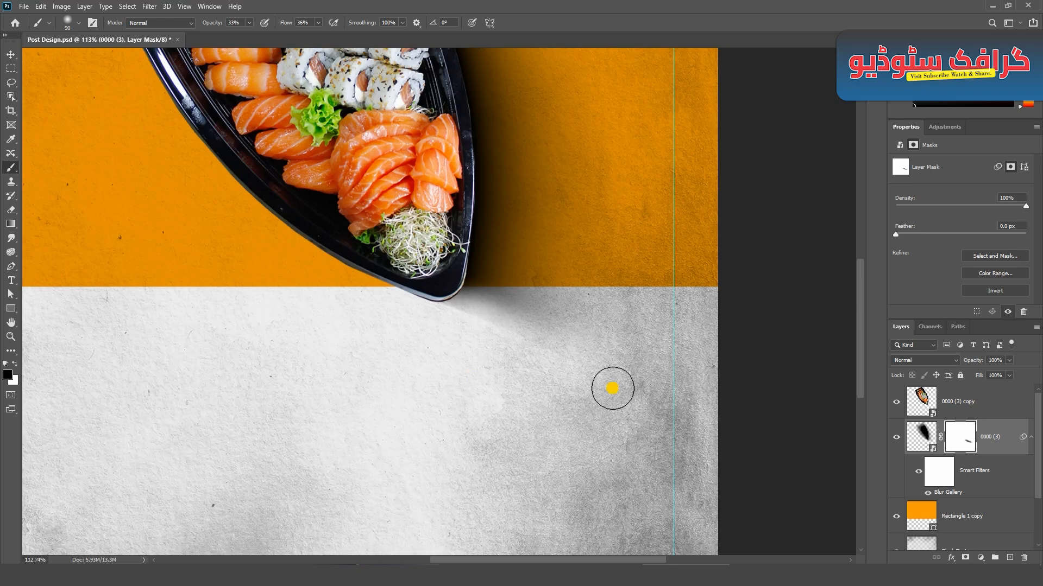
# Enlarge the brush to 500 px and fade the shadow on its mask along the tray's right side and lower tip
pyautogui.scroll(-3, 610, 415)
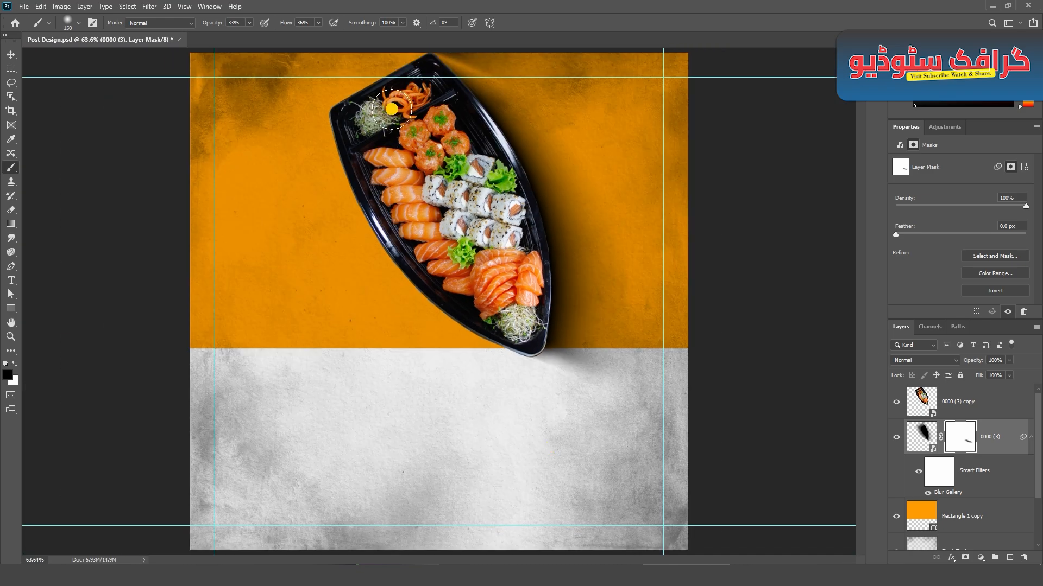
pyautogui.press(']')
pyautogui.press(']')
pyautogui.press(']')
pyautogui.moveTo(513, 168)
pyautogui.mouseDown()
pyautogui.moveTo(552, 391)
pyautogui.moveTo(567, 268)
pyautogui.moveTo(536, 383)
pyautogui.mouseUp()
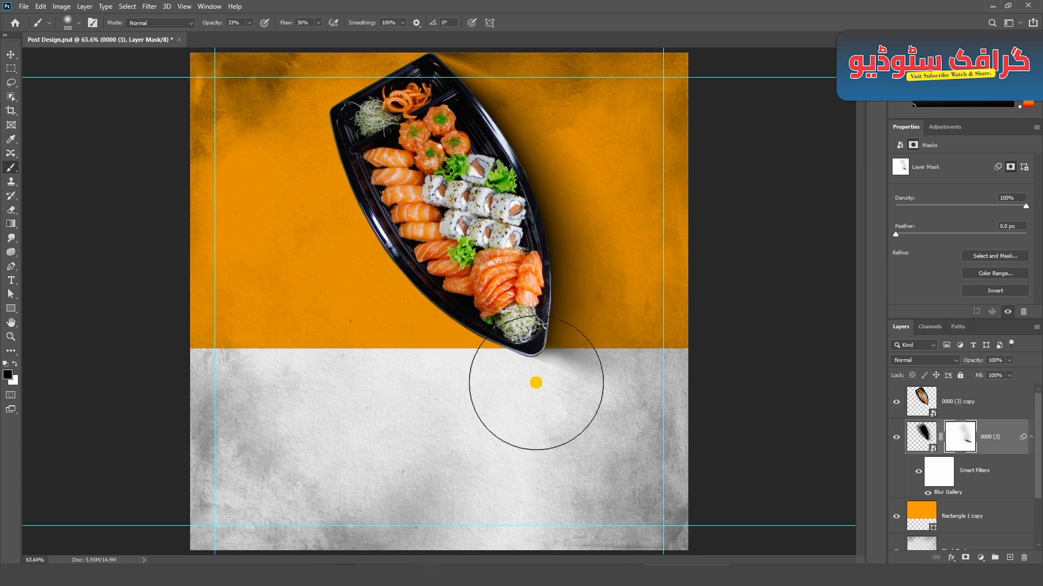
pyautogui.click(11, 54)
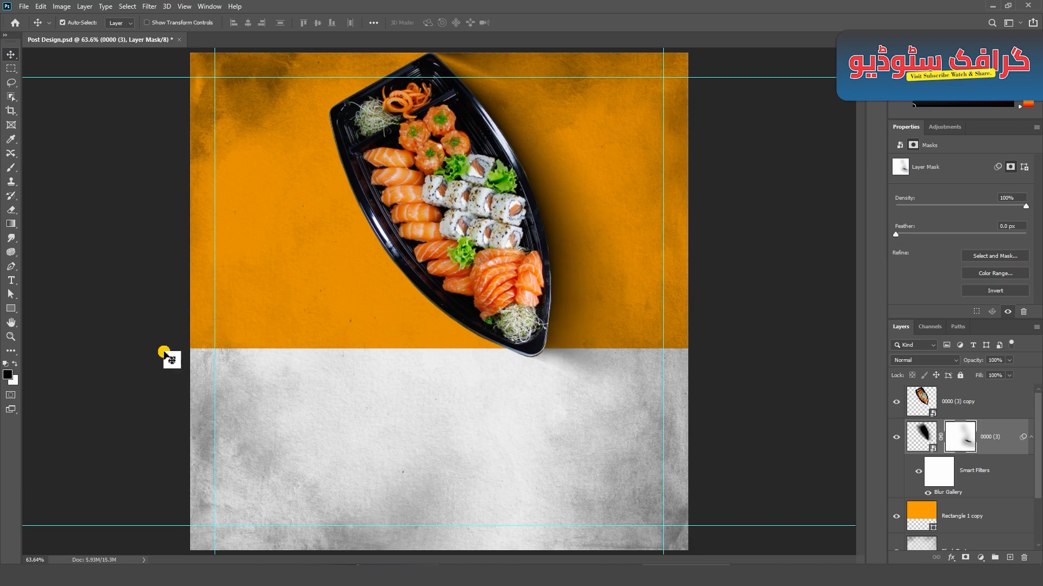
pyautogui.click(168, 354)
# Add the text SUSHI in black Brampton Serif Regular Demo at 200 pt on the gray area below the tray
pyautogui.click(11, 282)
pyautogui.scroll(3, 352, 478)
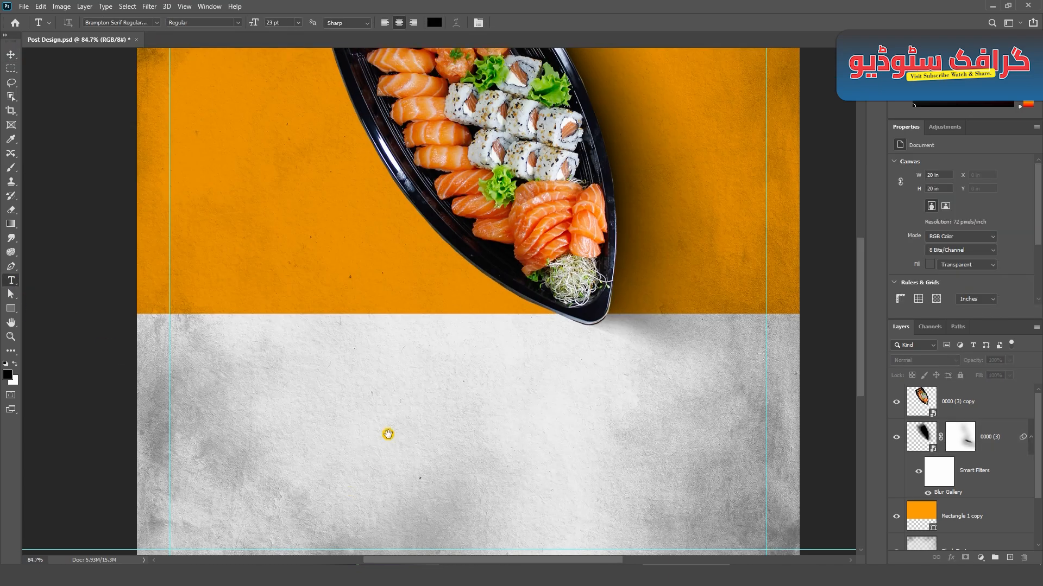
pyautogui.moveTo(389, 435); pyautogui.dragTo(377, 337)
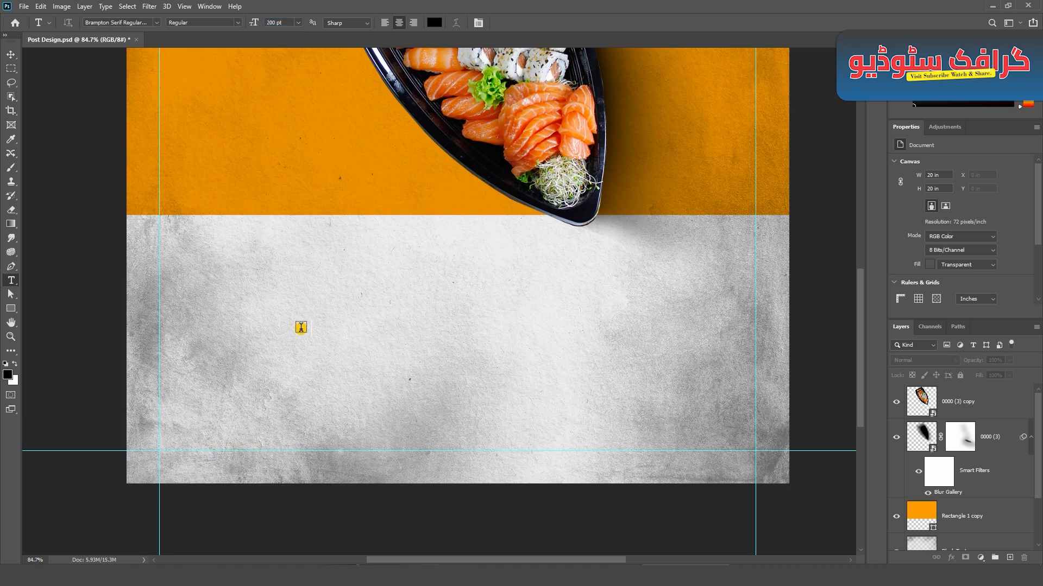
pyautogui.click(301, 328)
pyautogui.write('SUSHI')
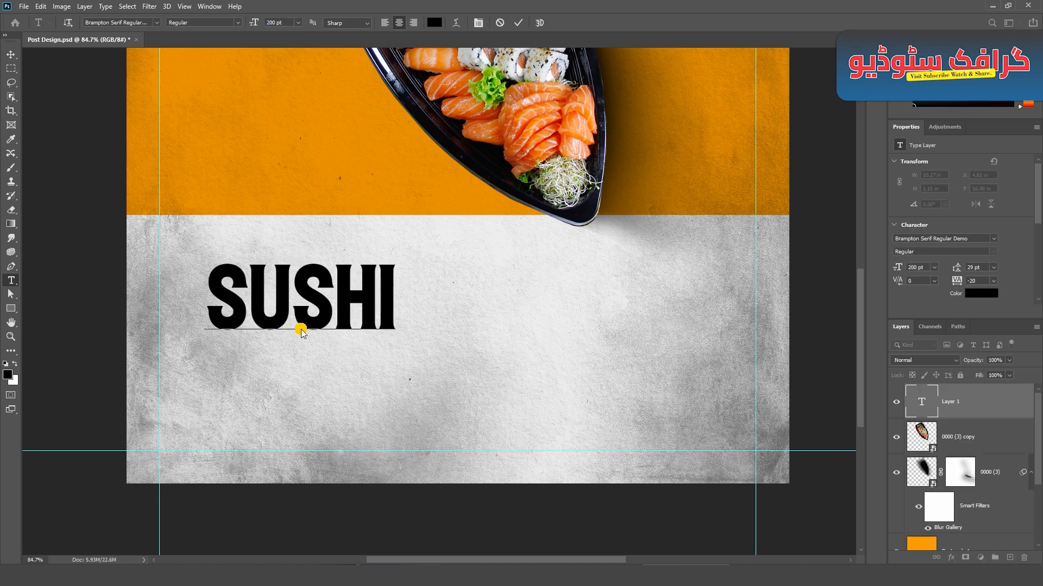
# Scale the SUSHI text up to about 407 pt and center it beneath the tray, about 11.7 in wide
pyautogui.click(12, 54)
pyautogui.hotkey('ctrl', 't')
pyautogui.moveTo(397, 332); pyautogui.dragTo(559, 335)
pyautogui.moveTo(600, 366); pyautogui.dragTo(652, 390)
pyautogui.click(547, 25)
# Set the SUSHI text color to orange ff9c00, based on a sample of the orange background
pyautogui.click(969, 294)
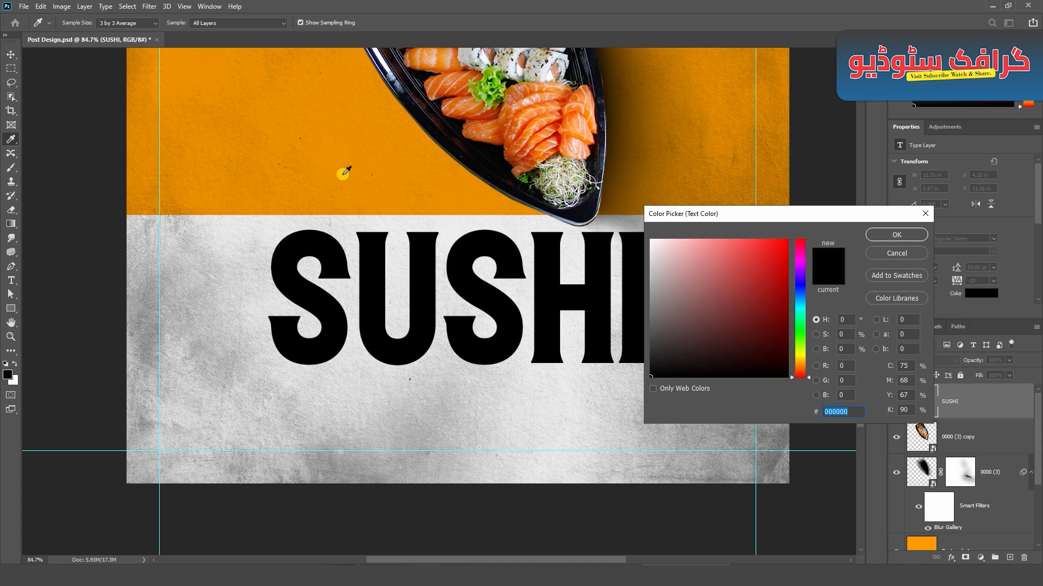
pyautogui.click(344, 169)
pyautogui.moveTo(787, 269); pyautogui.dragTo(787, 240)
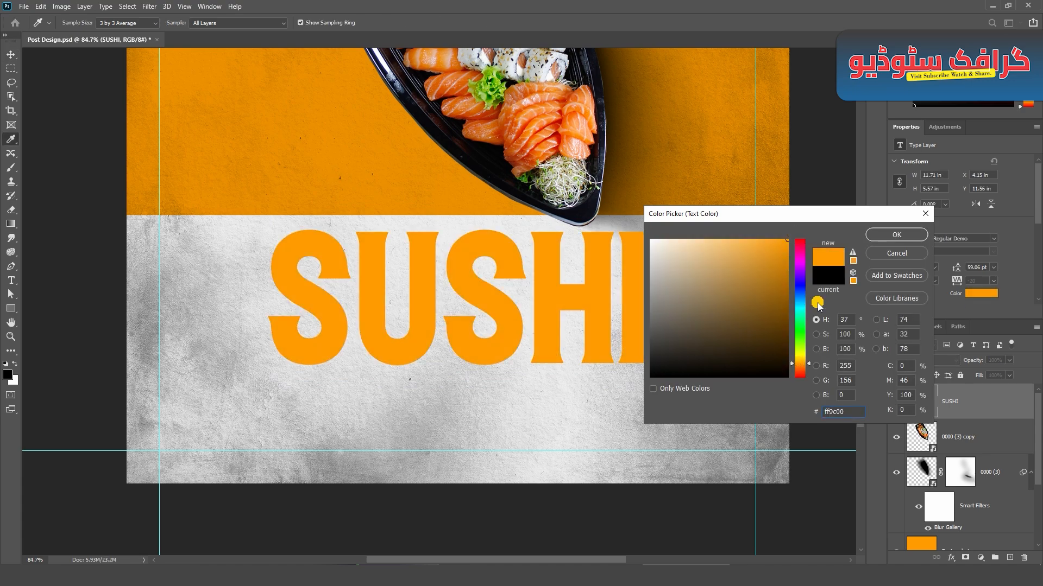
pyautogui.click(893, 235)
# Duplicate the SUSHI text layer and recolor the lower copy black 000000
pyautogui.moveTo(992, 416); pyautogui.dragTo(1009, 557)
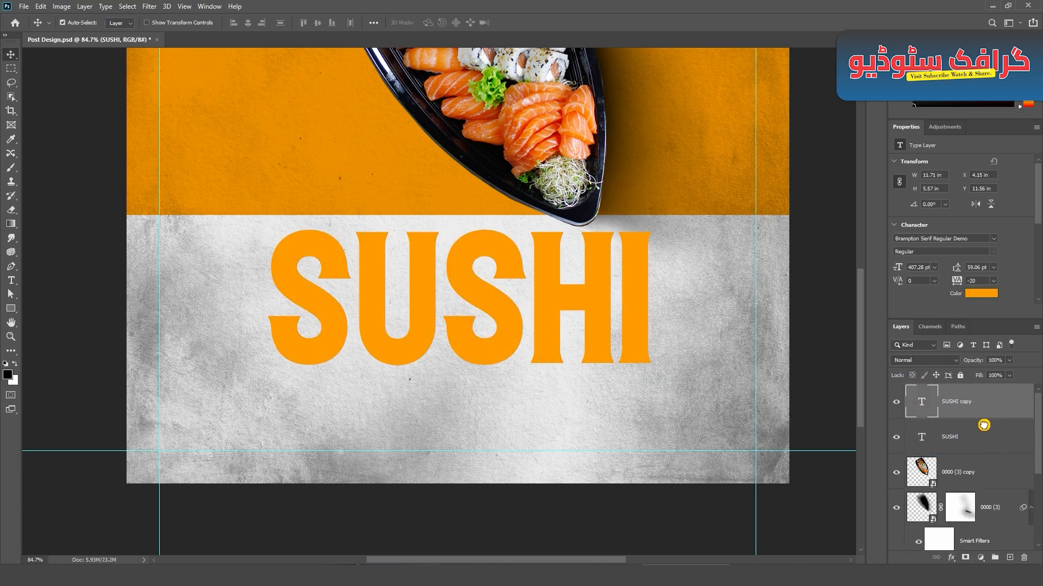
pyautogui.click(982, 442)
pyautogui.click(976, 295)
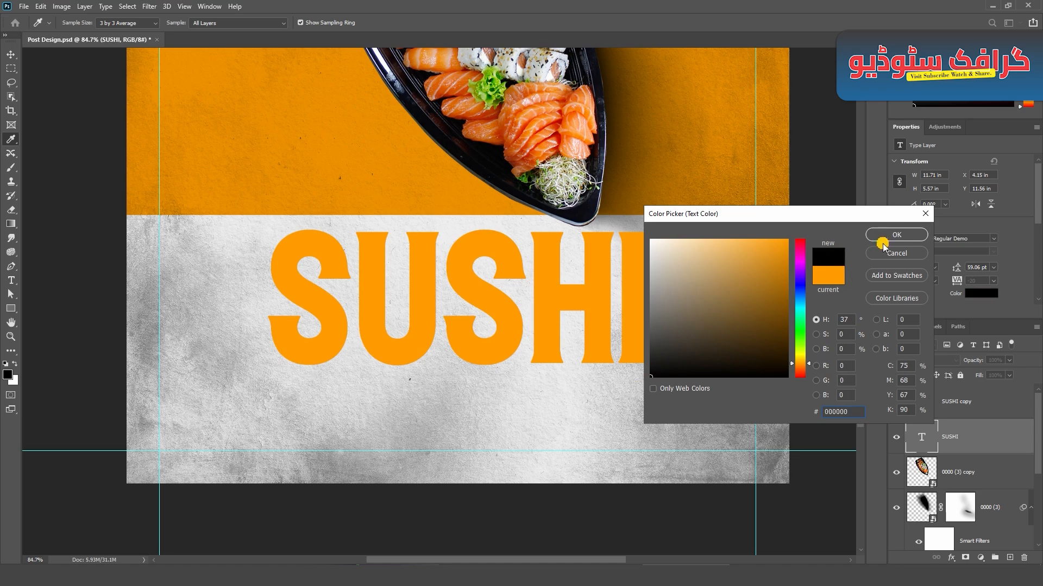
pyautogui.click(890, 235)
# Convert the black SUSHI layer to a smart object and apply a Gaussian Blur with a 3.7-pixel radius
pyautogui.rightClick(972, 435)
pyautogui.click(869, 207)
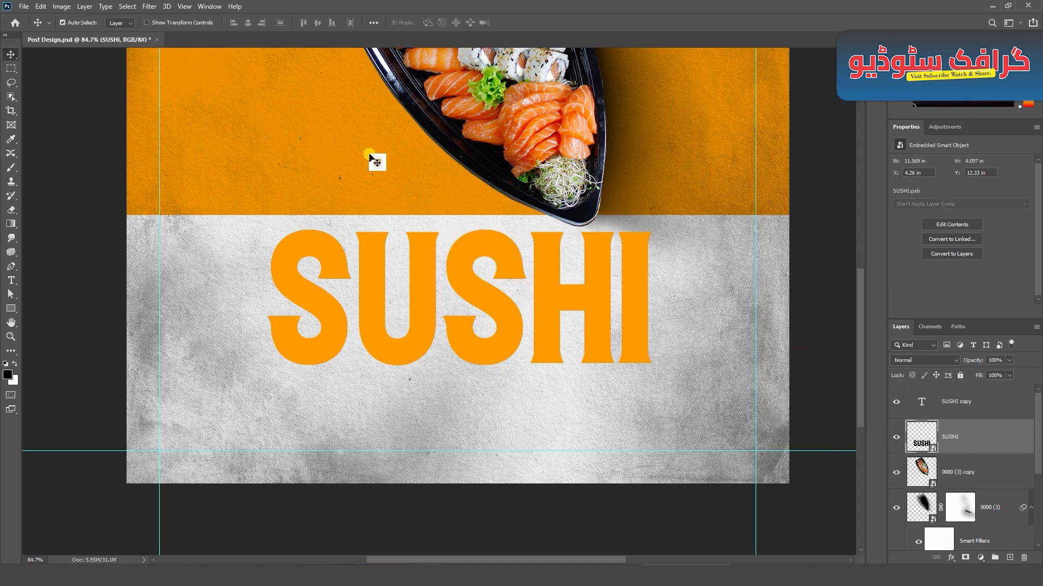
pyautogui.click(156, 6)
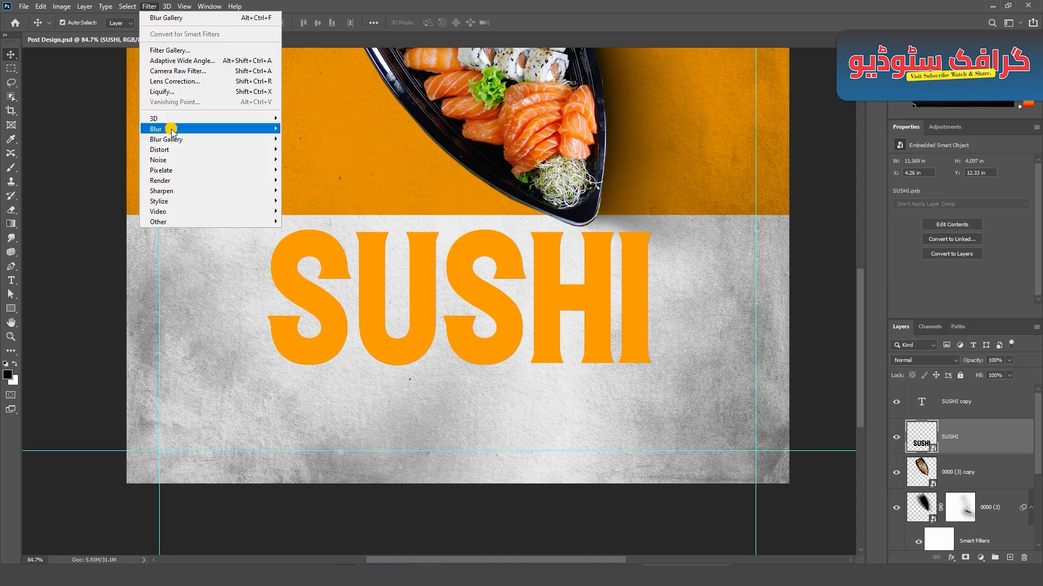
pyautogui.moveTo(171, 129)
pyautogui.click(307, 174)
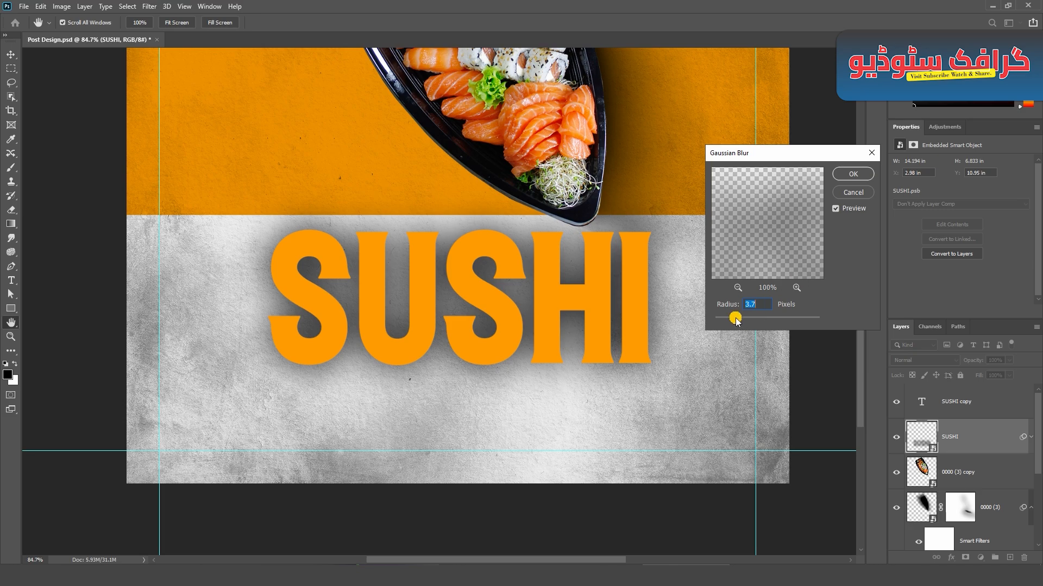
pyautogui.press('Return')
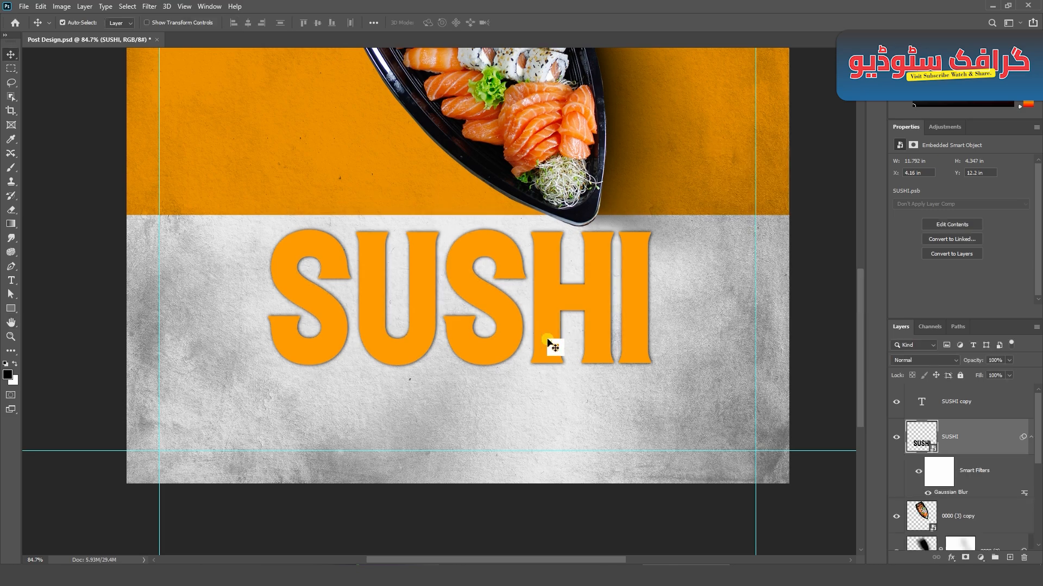
# Offset the blurred SUSHI shadow slightly down and right, and lower its opacity to about 63%
pyautogui.moveTo(549, 344); pyautogui.dragTo(552, 348)
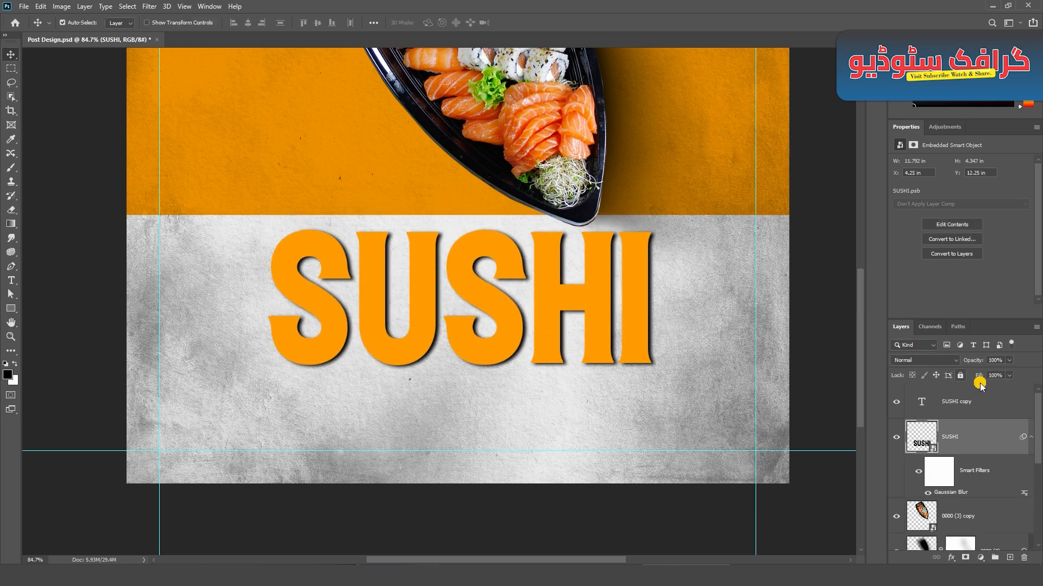
pyautogui.moveTo(1003, 369); pyautogui.dragTo(991, 374)
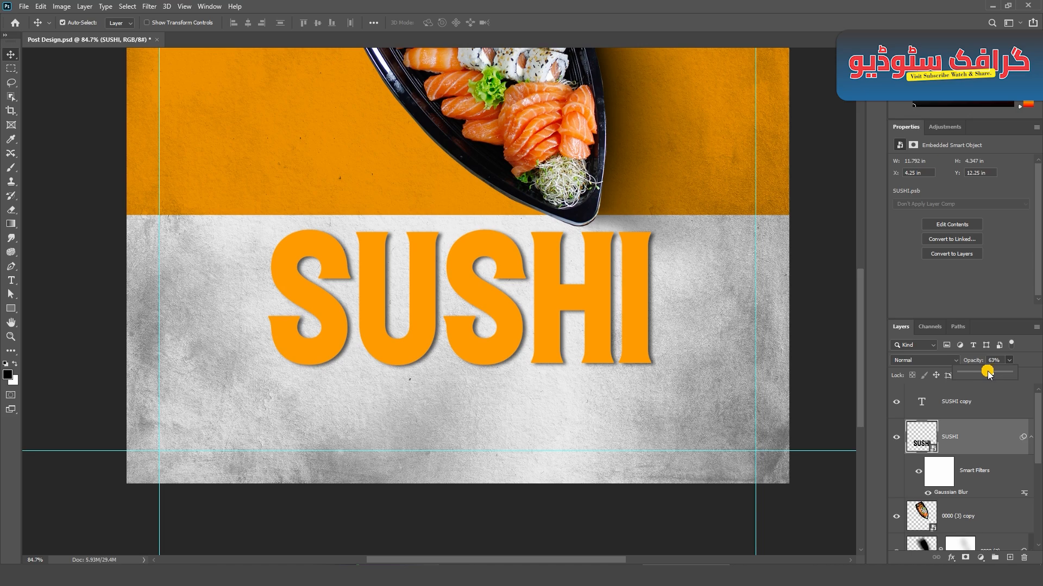
pyautogui.click(838, 365)
# Create a paragraph text box about 11.56 by 1.04 in below the SUSHI title and fill it with Lorem Ipsum
pyautogui.hotkey('ctrl', '0')
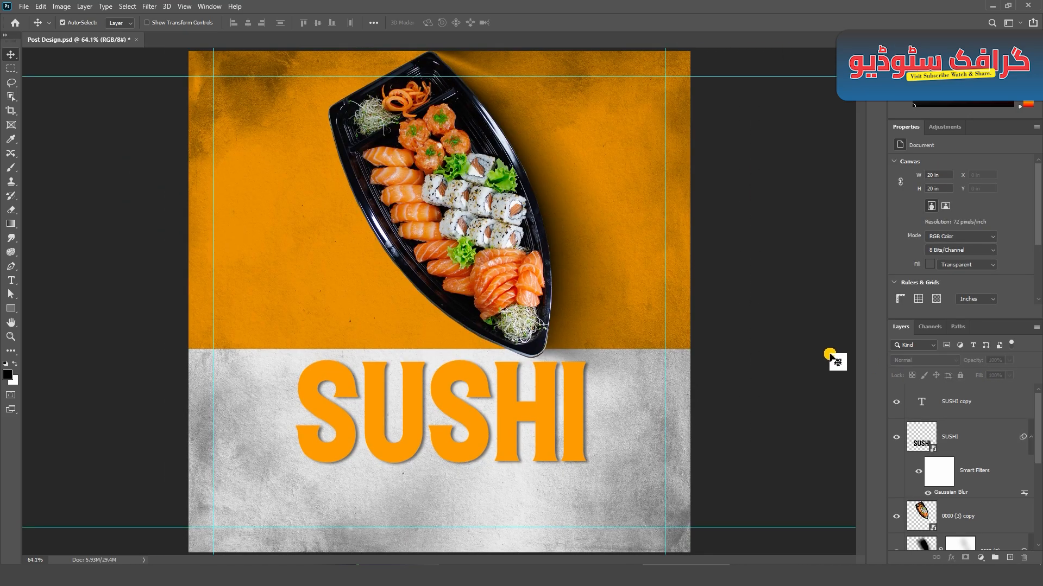
pyautogui.scroll(5, 422, 481)
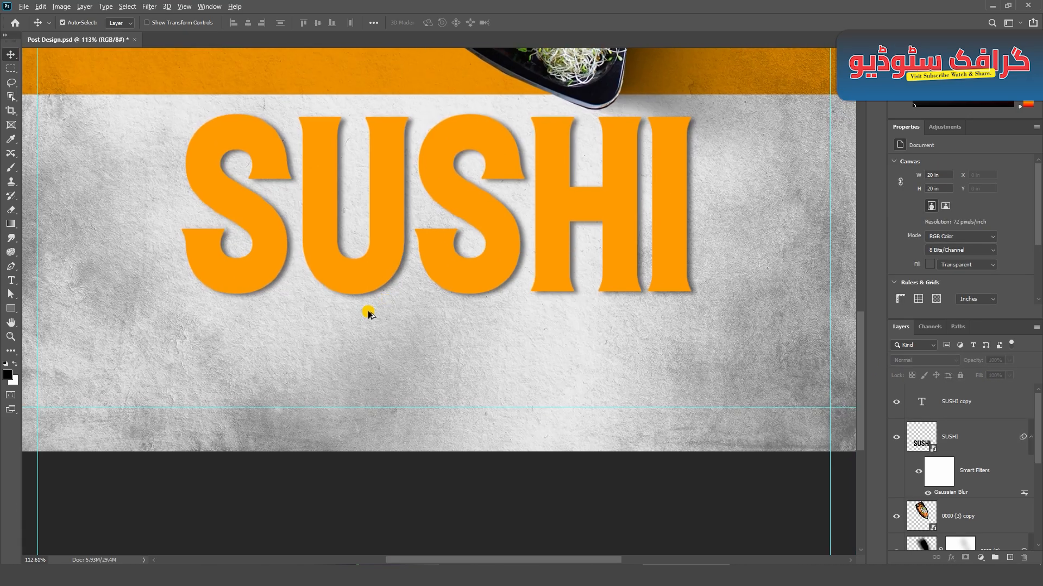
pyautogui.press('t')
pyautogui.moveTo(191, 328); pyautogui.dragTo(691, 373)
pyautogui.click(120, 8)
pyautogui.moveTo(103, 7)
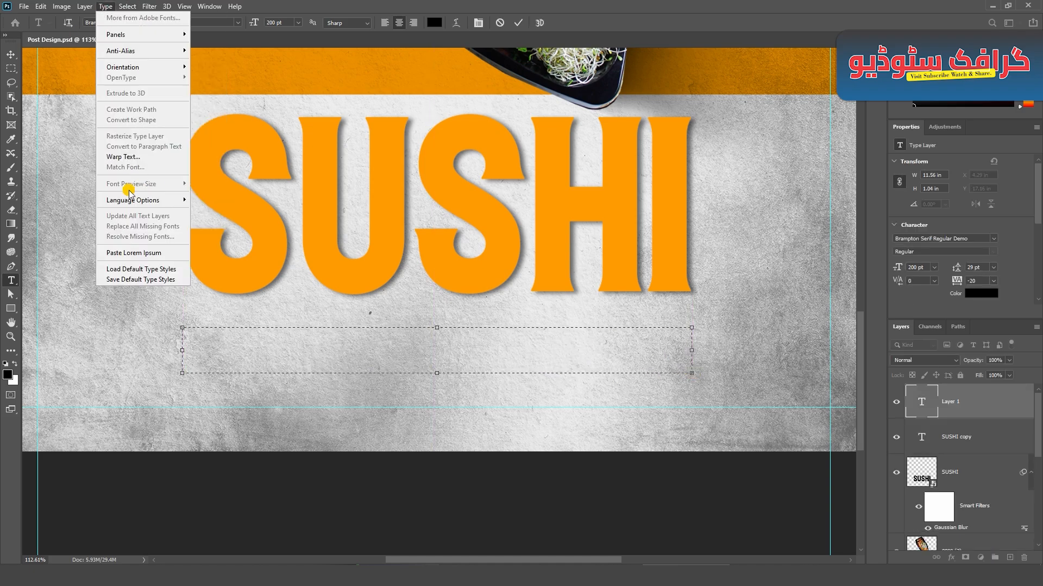
pyautogui.click(138, 252)
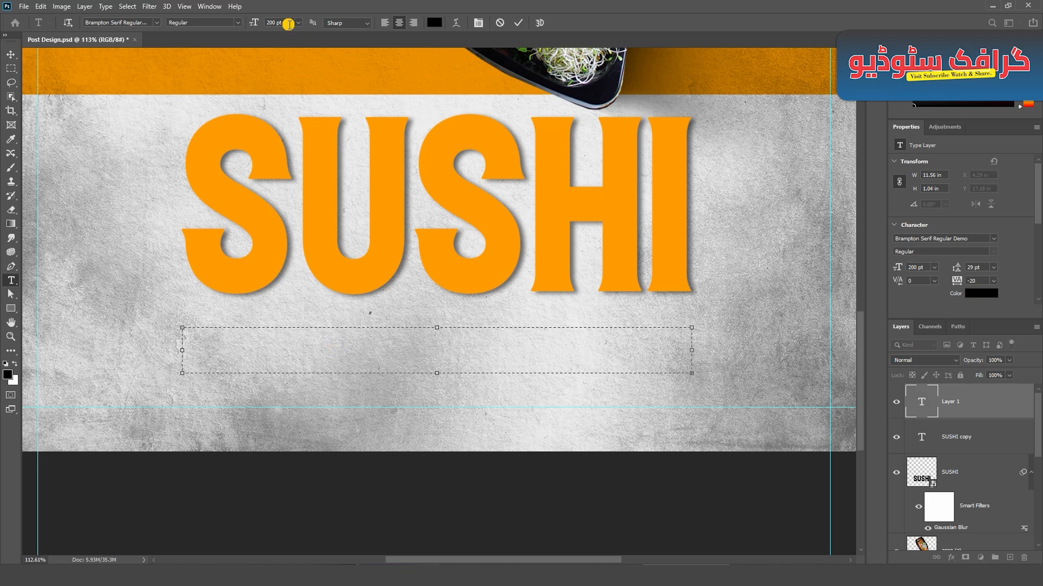
# Set the Lorem Ipsum paragraph to 21 pt with 25 pt leading and move it up close beneath the SUSHI title
pyautogui.press('Return')
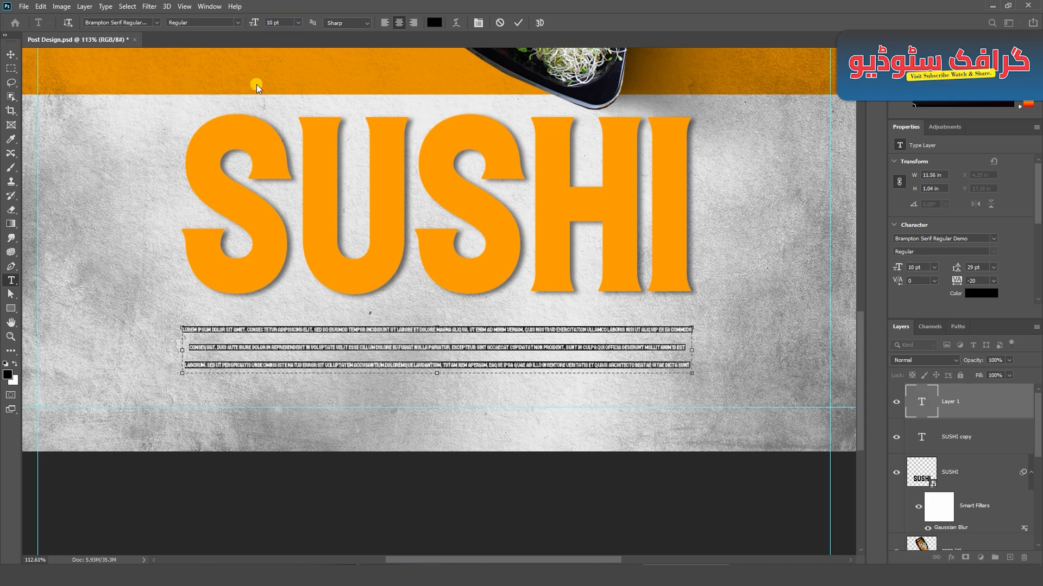
pyautogui.scroll(14, 921, 268)
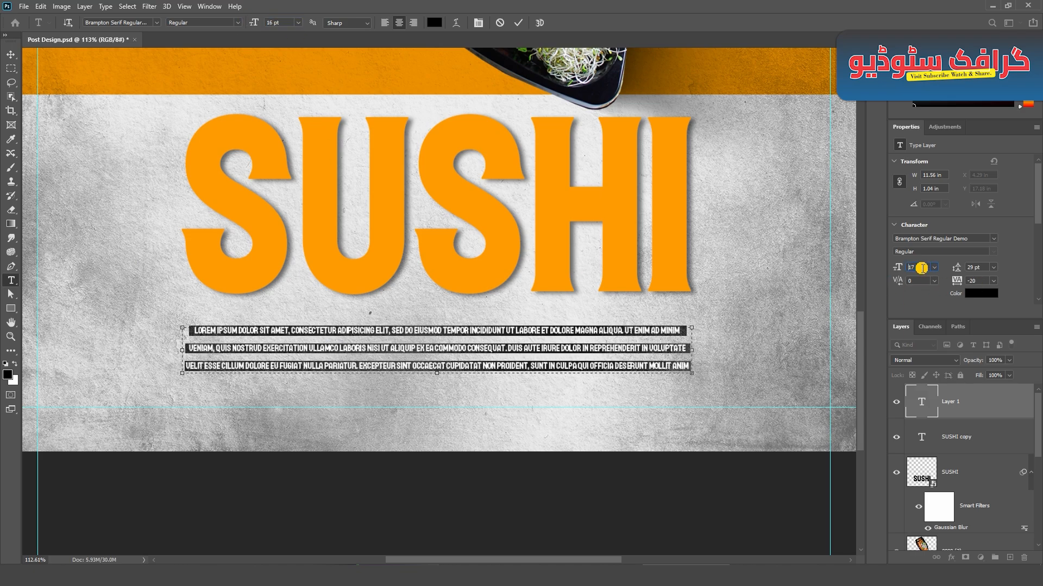
pyautogui.scroll(-3, 922, 267)
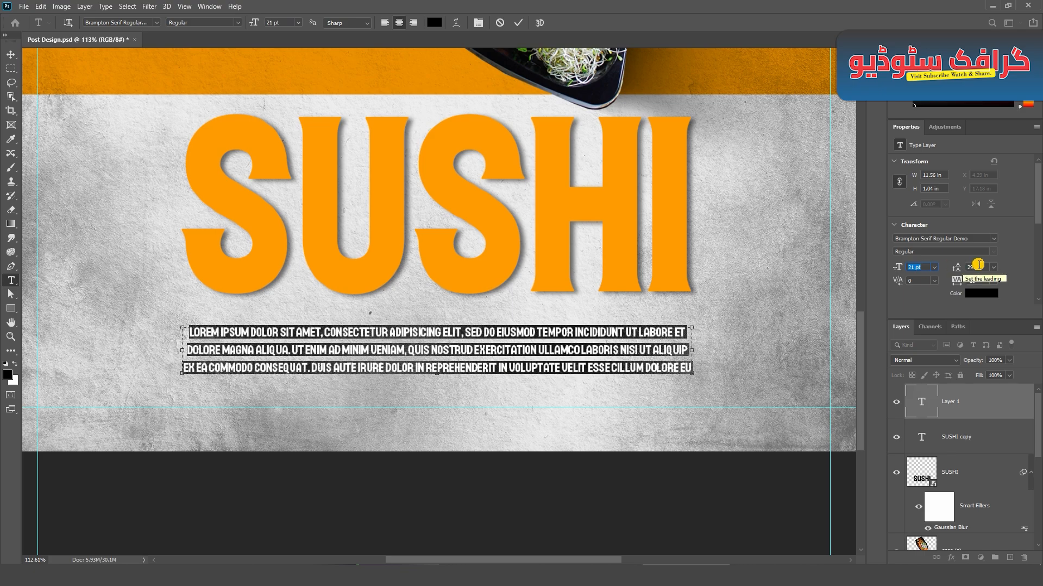
pyautogui.scroll(-4, 975, 267)
pyautogui.scroll(-3, 972, 286)
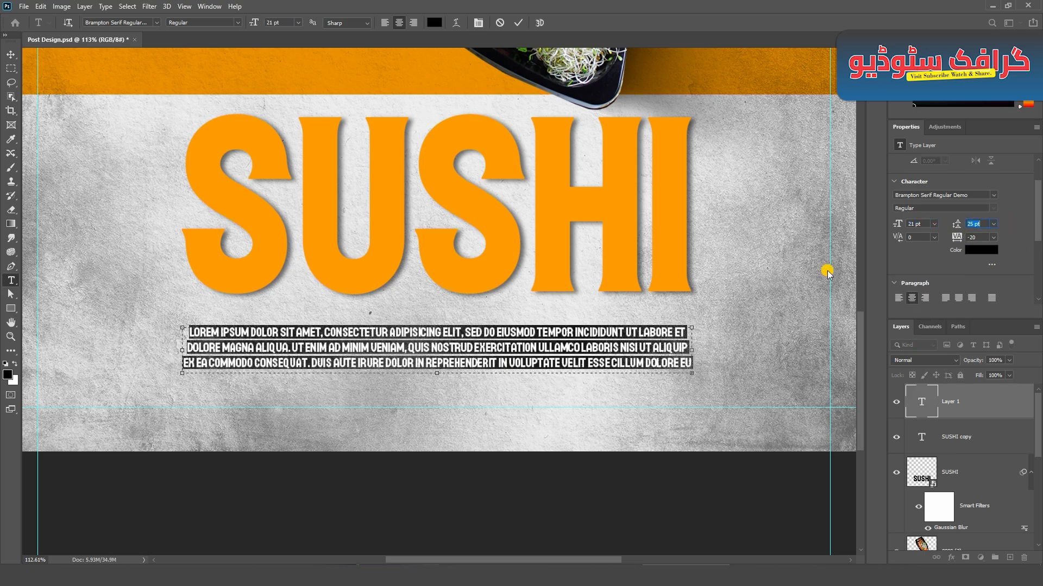
pyautogui.click(10, 54)
pyautogui.moveTo(433, 337); pyautogui.dragTo(433, 323)
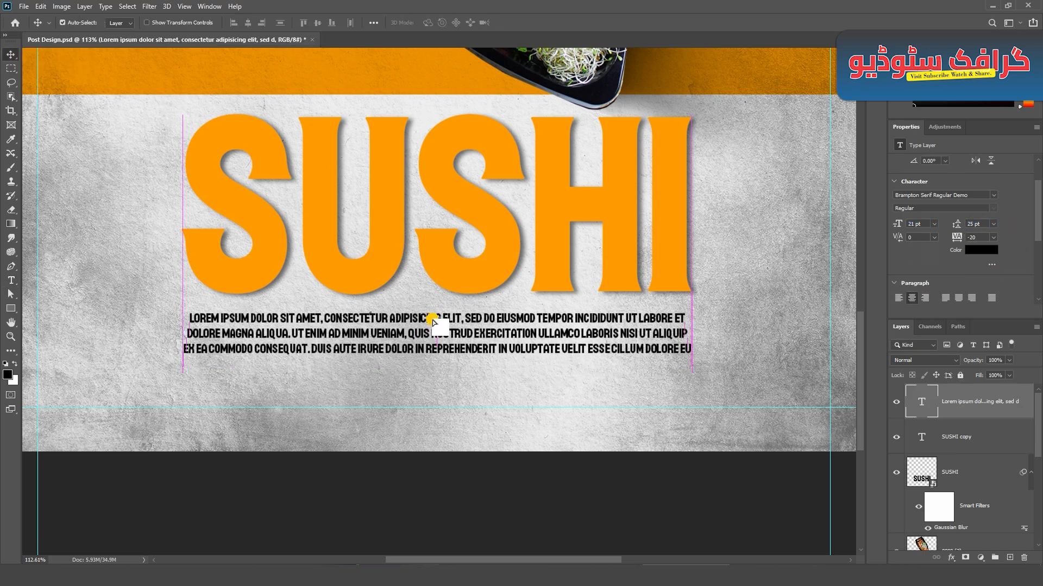
# Change the paragraph's font to Beauty and the Beast and its size to 20 pt
pyautogui.click(993, 195)
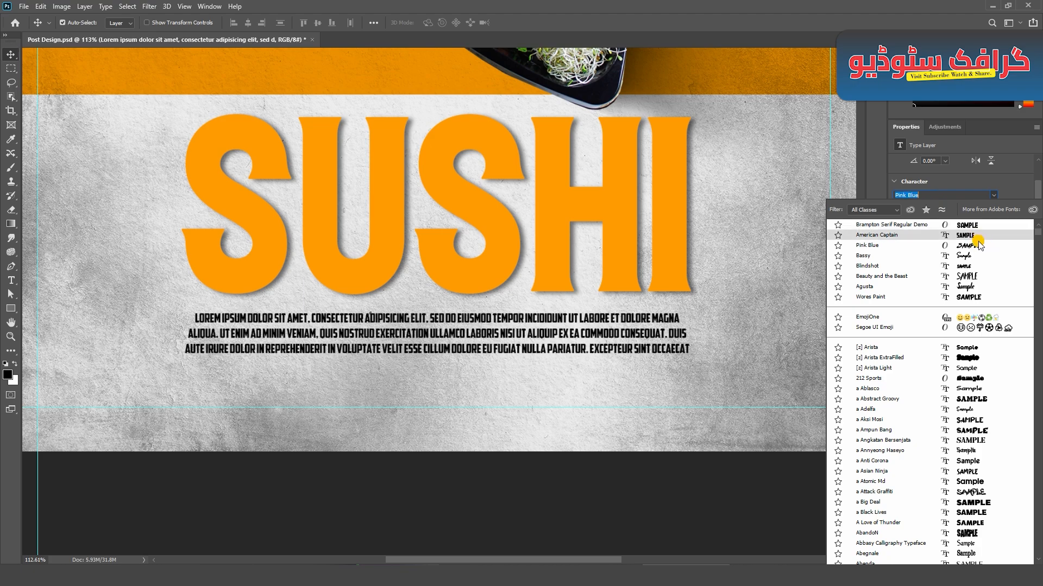
pyautogui.click(969, 277)
pyautogui.click(924, 225)
pyautogui.press('Up')
pyautogui.press('Up')
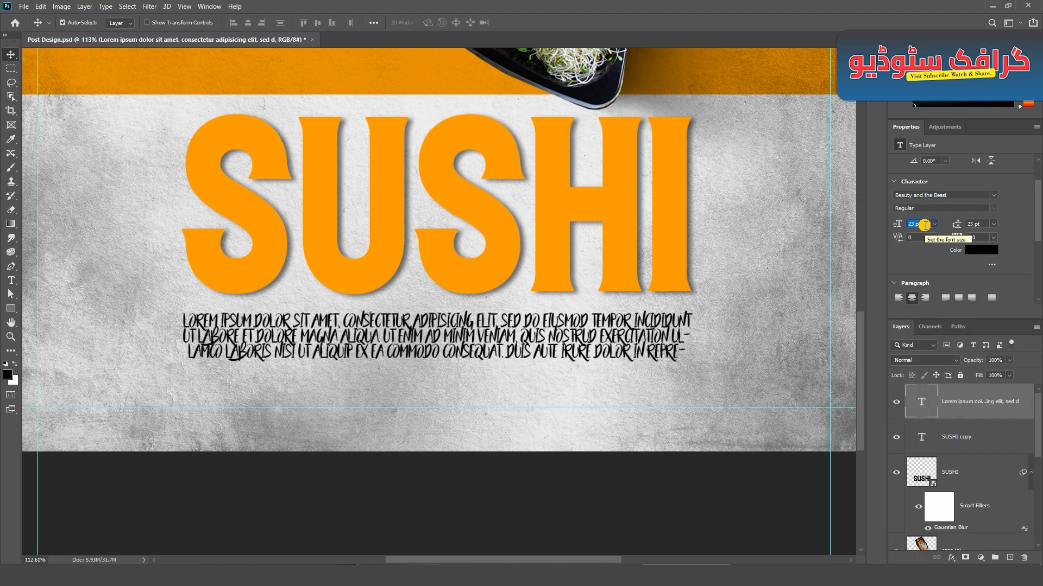
pyautogui.press('Down')
# Increase the paragraph's leading to 35 pt
pyautogui.click(981, 224)
pyautogui.press('Up')
pyautogui.press('Up')
pyautogui.press('Up')
pyautogui.press('Up')
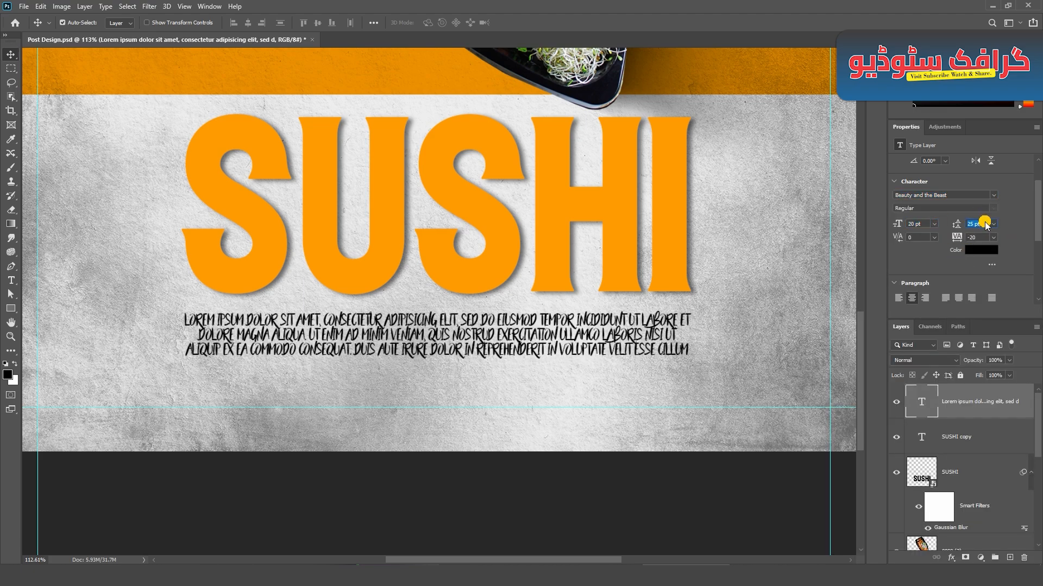
pyautogui.press('Up')
pyautogui.press('Up')
pyautogui.press('Up')
pyautogui.press('Up')
pyautogui.press('Up')
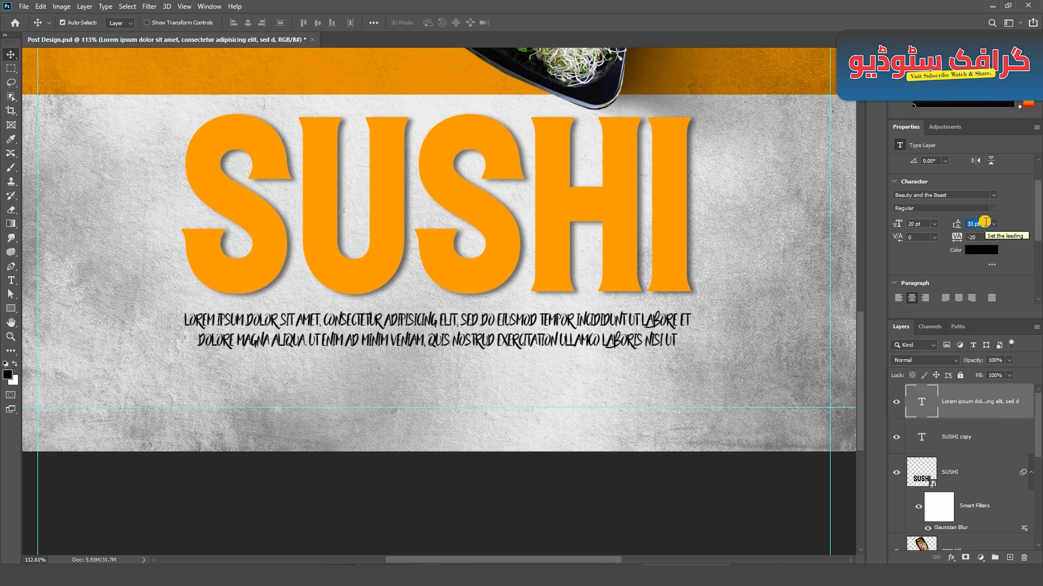
# Enlarge the paragraph text to 24 pt and widen its tracking to 40
pyautogui.click(924, 226)
pyautogui.press('Up')
pyautogui.press('Up')
pyautogui.press('Up')
pyautogui.press('Up')
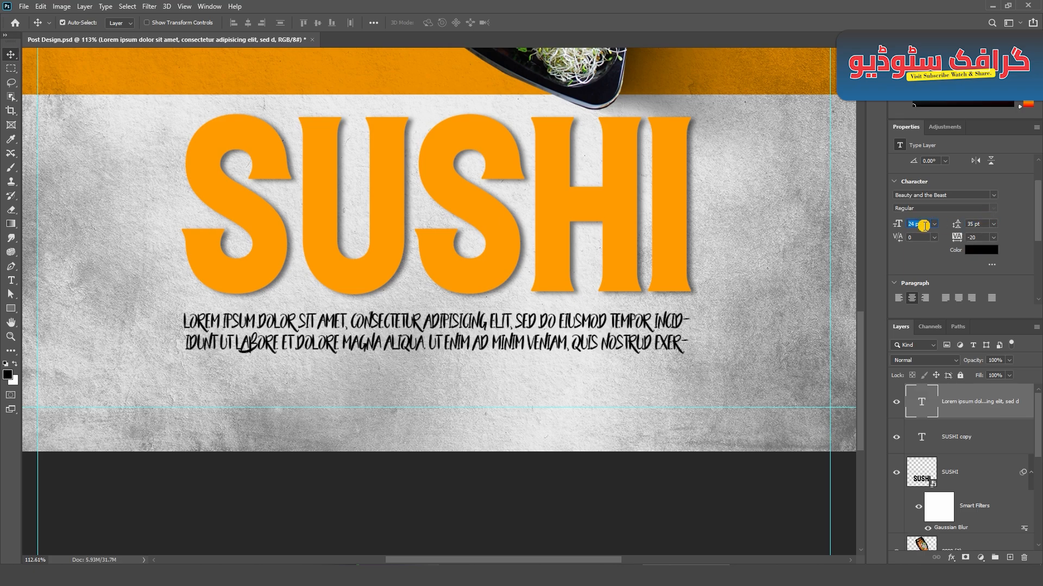
pyautogui.click(979, 239)
pyautogui.write('0')
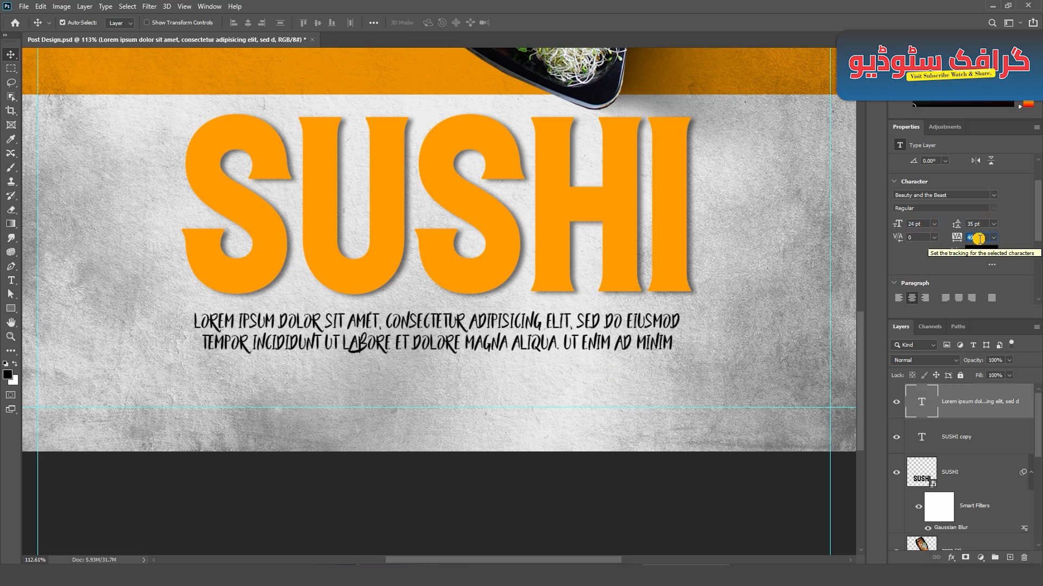
pyautogui.click(671, 497)
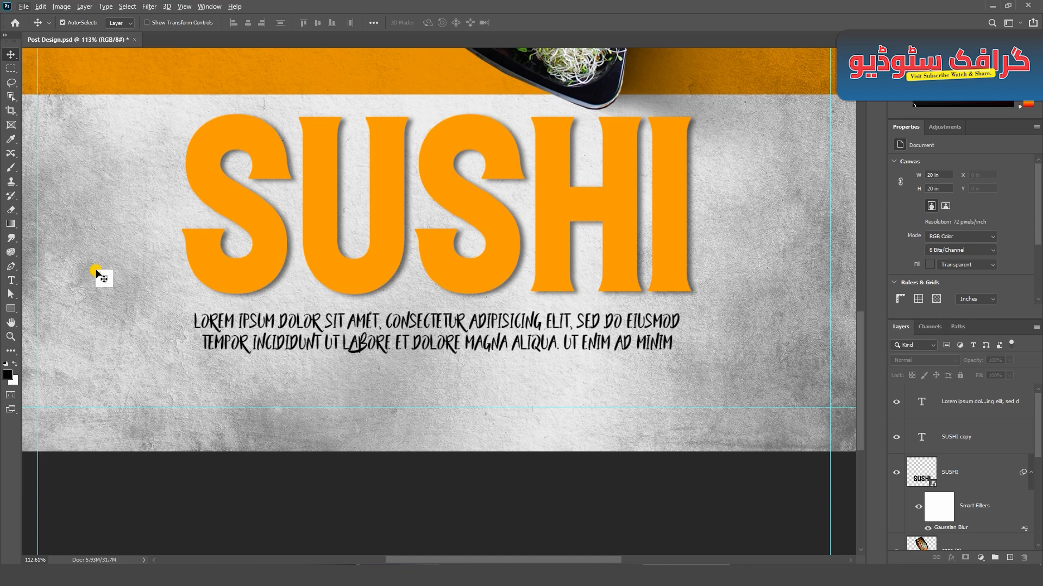
# Add a phone number text line below the paragraph and scale it to about 38 pt against the lower-right guides
pyautogui.click(10, 280)
pyautogui.click(680, 399)
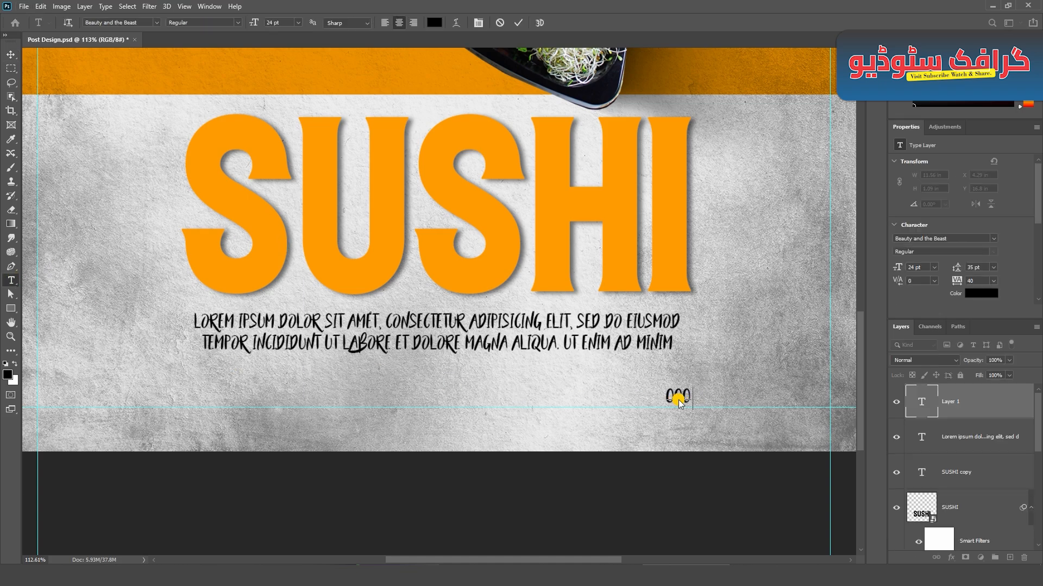
pyautogui.write('000 159 756')
pyautogui.click(11, 54)
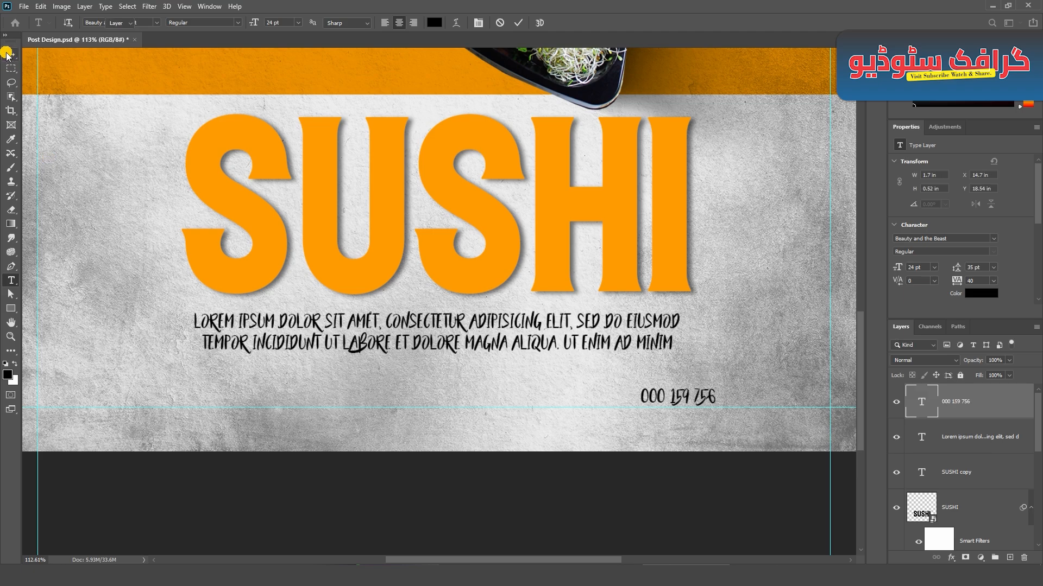
pyautogui.hotkey('ctrl', 't')
pyautogui.moveTo(716, 384); pyautogui.dragTo(799, 390)
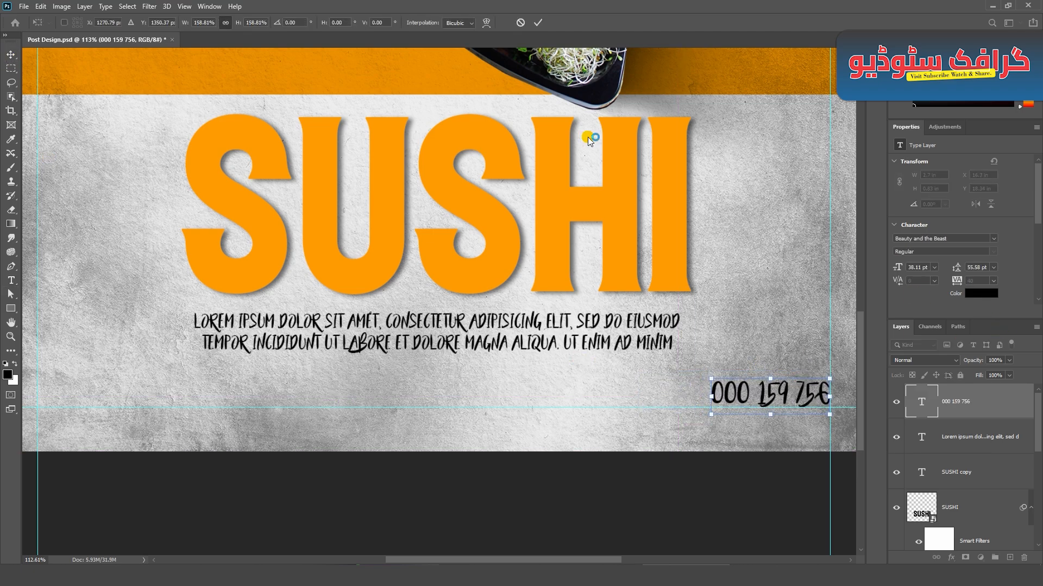
pyautogui.click(538, 23)
# Recolor the phone number text with the orange sampled from the SUSHI title
pyautogui.click(969, 295)
pyautogui.click(633, 225)
pyautogui.click(897, 235)
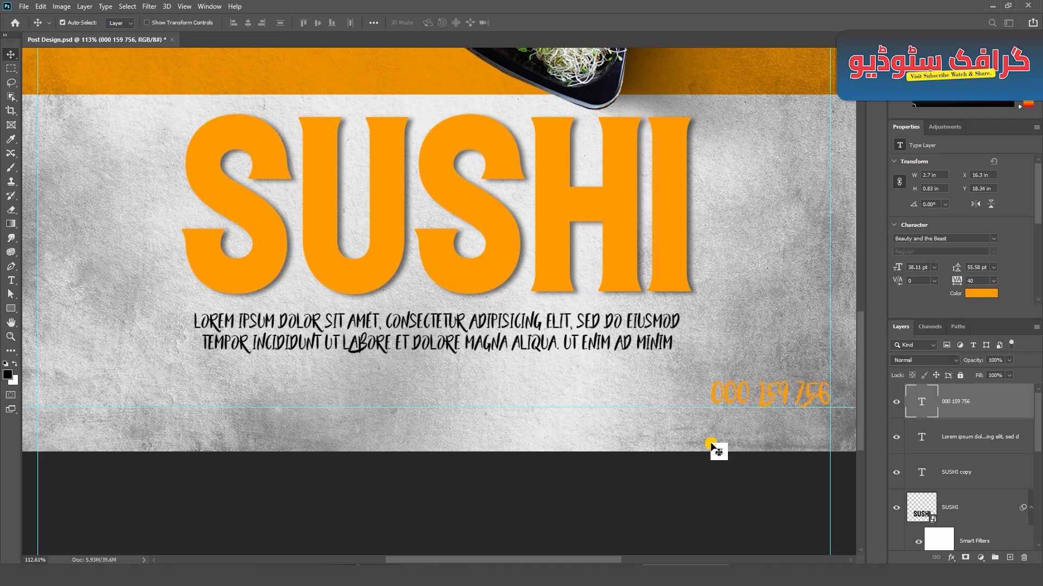
pyautogui.moveTo(721, 395); pyautogui.dragTo(53, 399)
pyautogui.doubleClick(54, 399)
pyautogui.write('www')
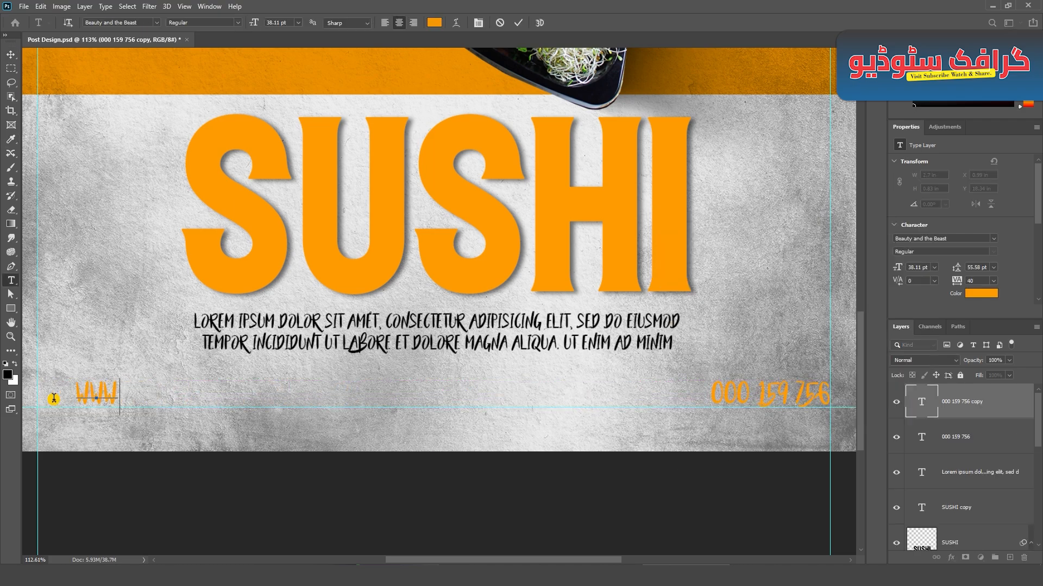
pyautogui.write('.website.')
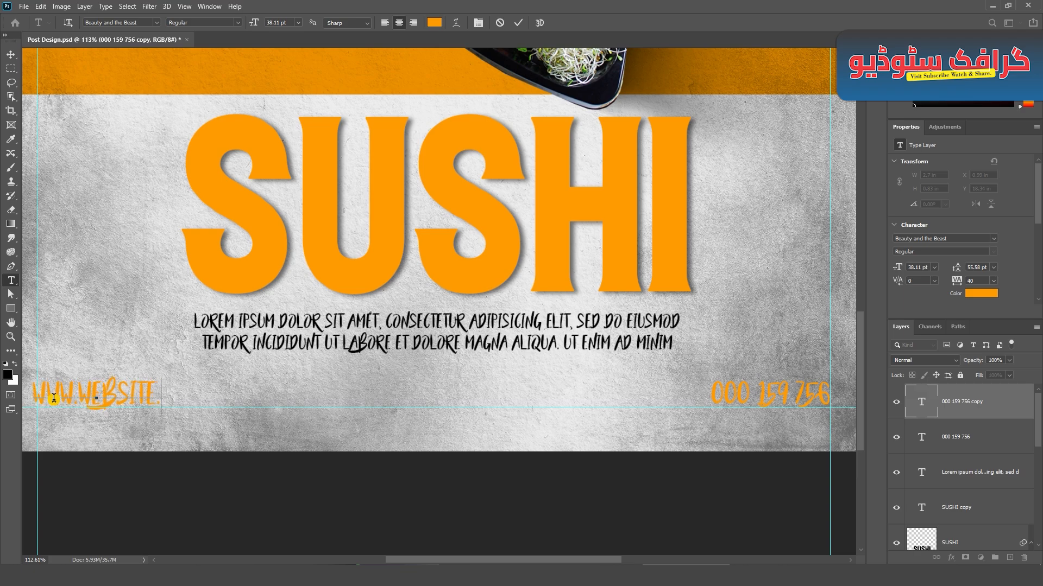
pyautogui.write('com')
pyautogui.click(9, 55)
pyautogui.hotkey('ctrl', 't')
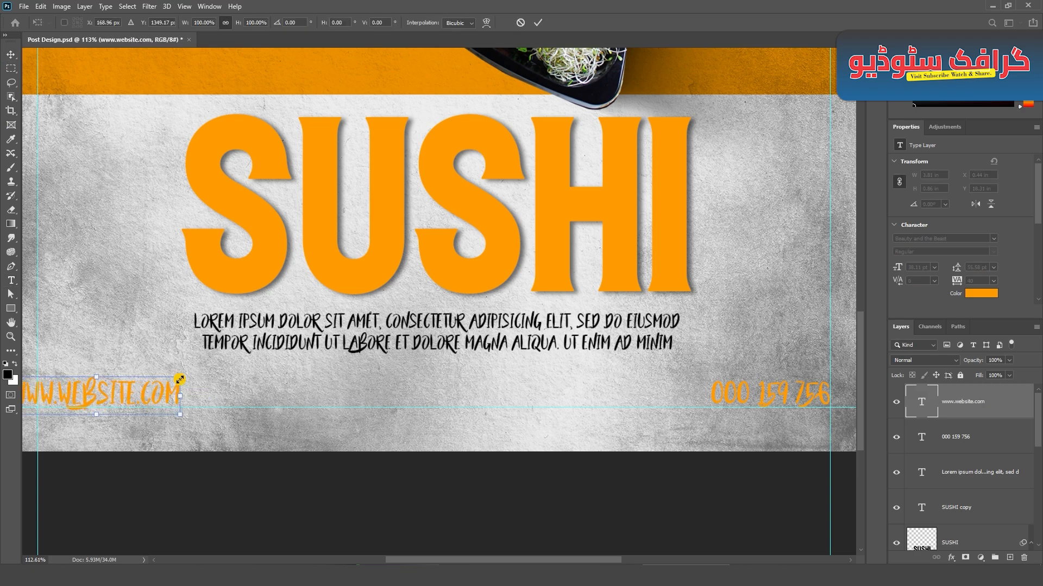
pyautogui.moveTo(181, 378); pyautogui.dragTo(118, 410)
pyautogui.click(12, 64)
pyautogui.click(400, 508)
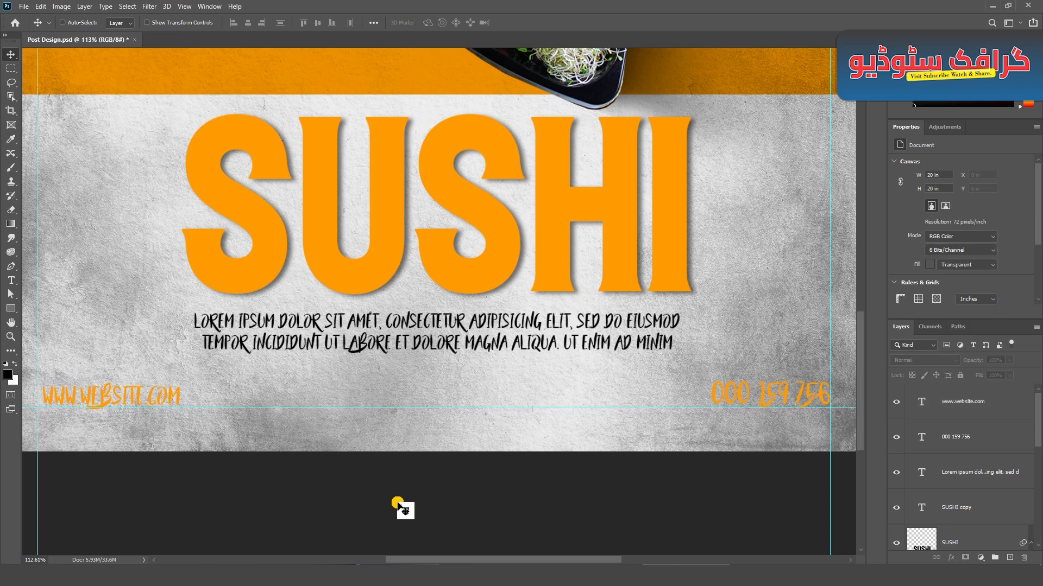
# Duplicate the SUSHI title into the canvas's upper-left corner and scale the copy to about 67%, 7.85 in wide
pyautogui.hotkey('ctrl', '0')
pyautogui.moveTo(411, 411); pyautogui.dragTo(310, 133)
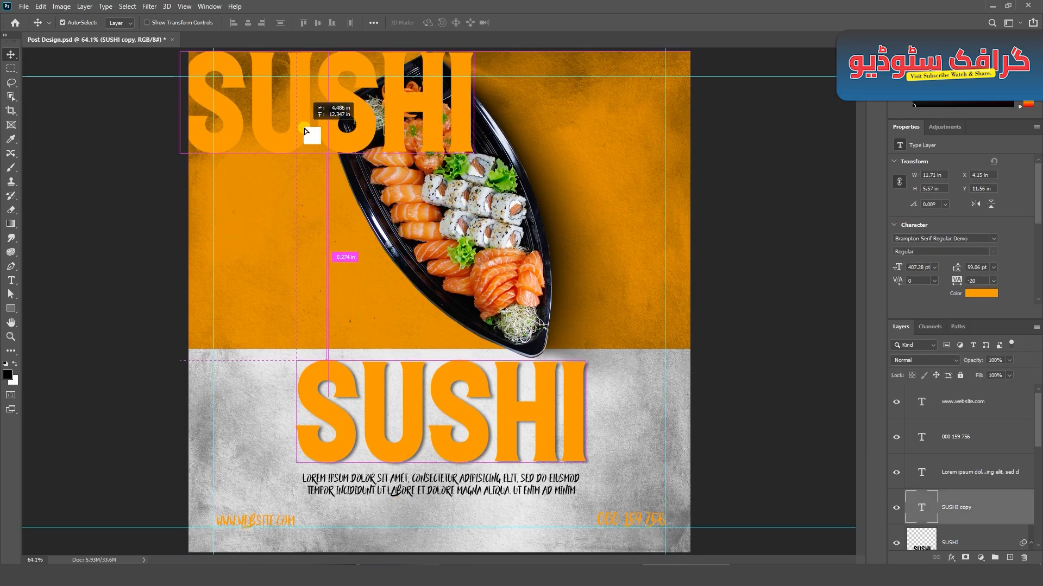
pyautogui.hotkey('ctrl', 't')
pyautogui.moveTo(475, 170); pyautogui.dragTo(375, 113)
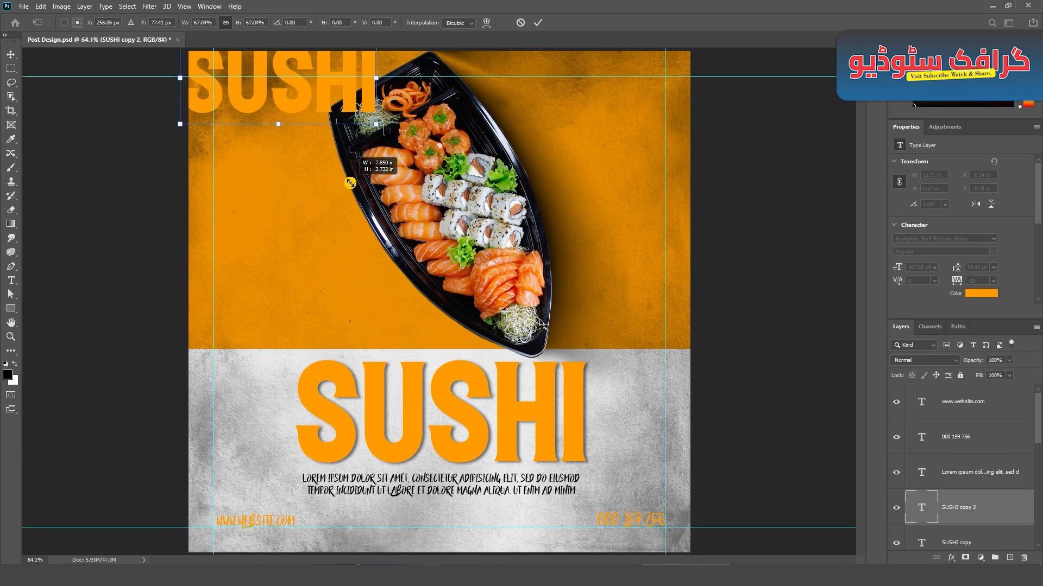
pyautogui.click(538, 22)
# Recolor the small upper-left SUSHI copy medium gray
pyautogui.click(981, 293)
pyautogui.moveTo(673, 332); pyautogui.dragTo(650, 316)
pyautogui.click(910, 235)
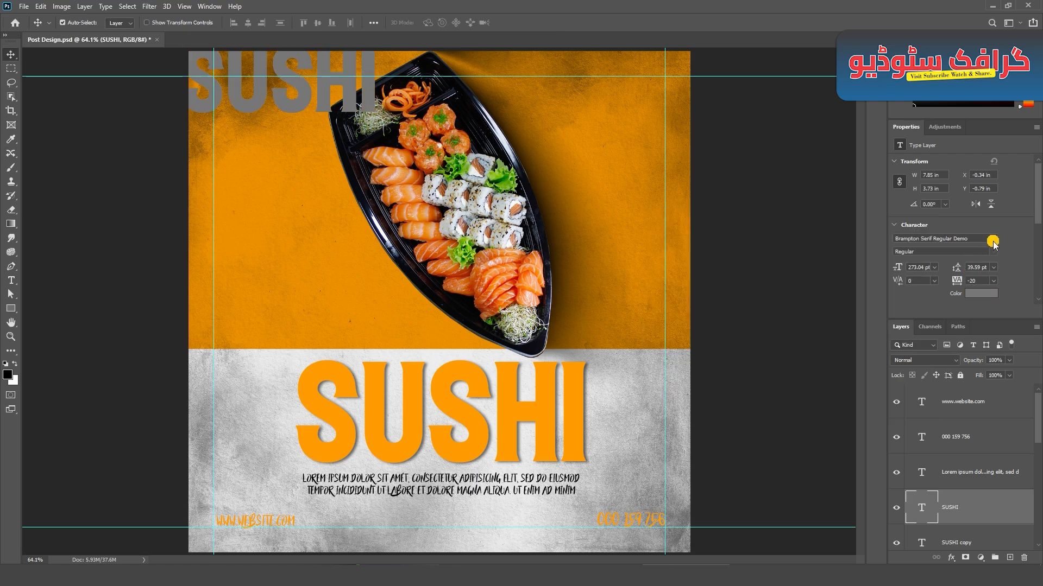
# Set the small upper-left SUSHI copy in the Blindshot font and enlarge it to about 7.11 in wide in the corner
pyautogui.click(993, 239)
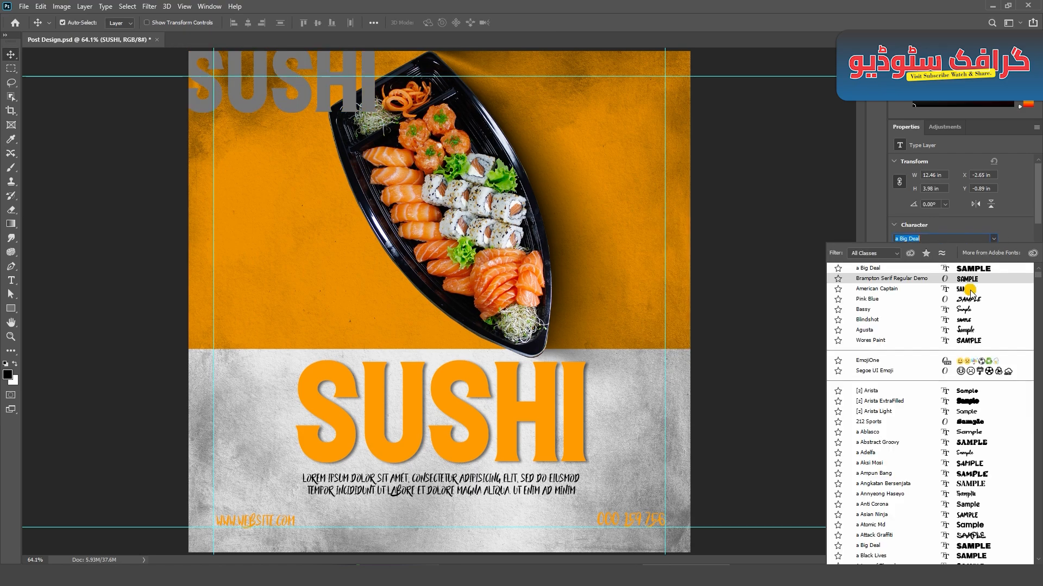
pyautogui.click(965, 321)
pyautogui.hotkey('ctrl', 't')
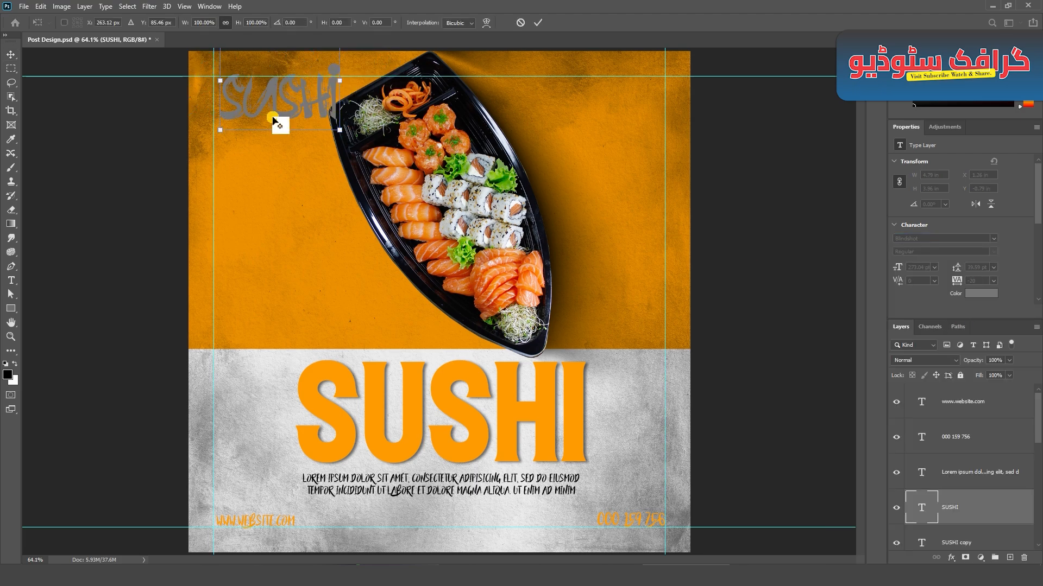
pyautogui.scroll(1, 272, 119)
pyautogui.moveTo(300, 221); pyautogui.dragTo(360, 305)
pyautogui.moveTo(357, 191)
pyautogui.mouseDown()
pyautogui.moveTo(307, 167)
pyautogui.moveTo(376, 192)
pyautogui.moveTo(418, 250)
pyautogui.moveTo(355, 181)
pyautogui.mouseUp()
pyautogui.click(537, 22)
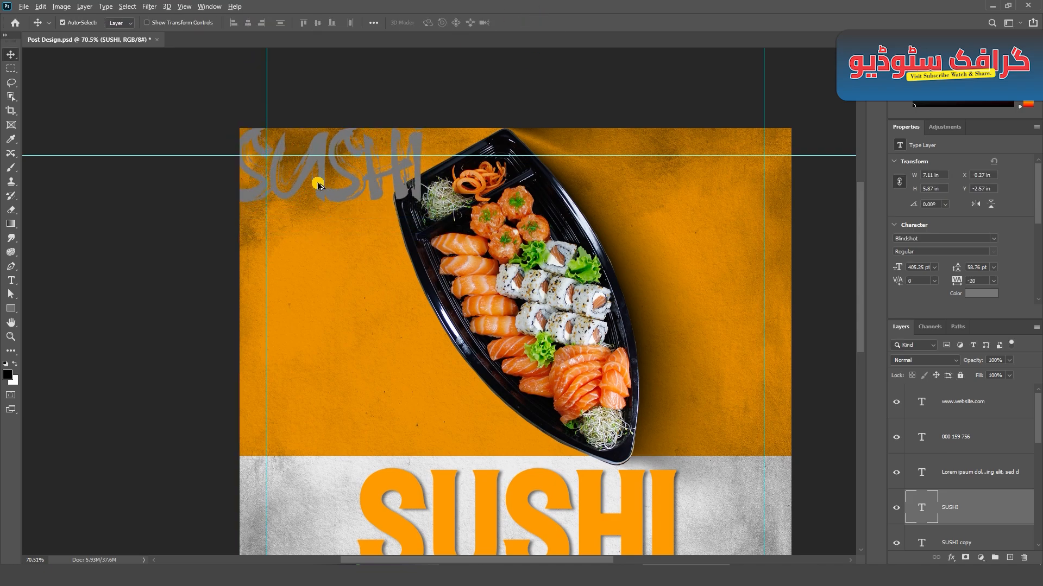
# Set the upper-left SUSHI copy to Multiply at 54% opacity and duplicate it repeatedly down the left edge to the canvas bottom
pyautogui.click(953, 362)
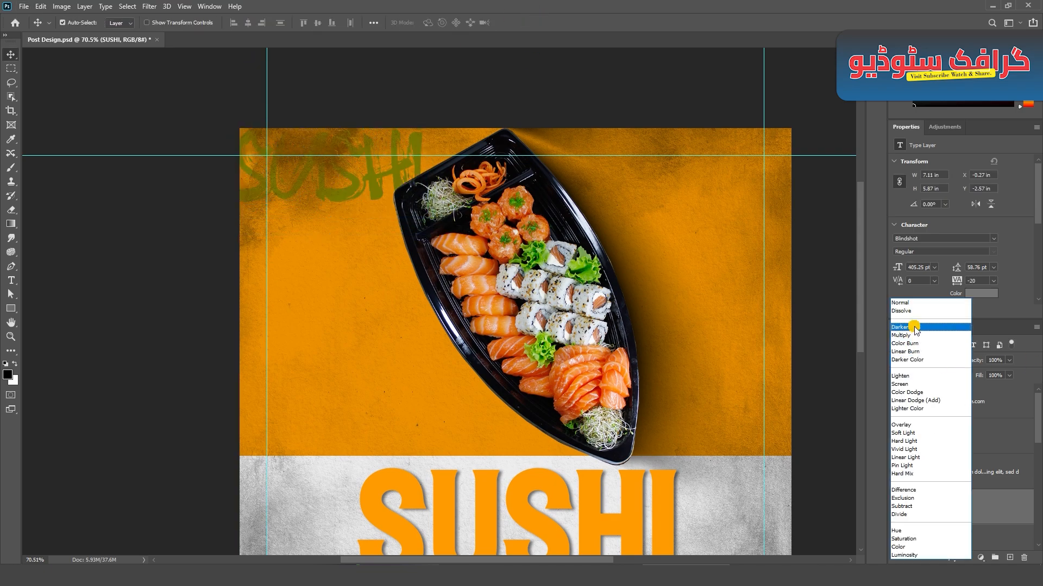
pyautogui.click(916, 338)
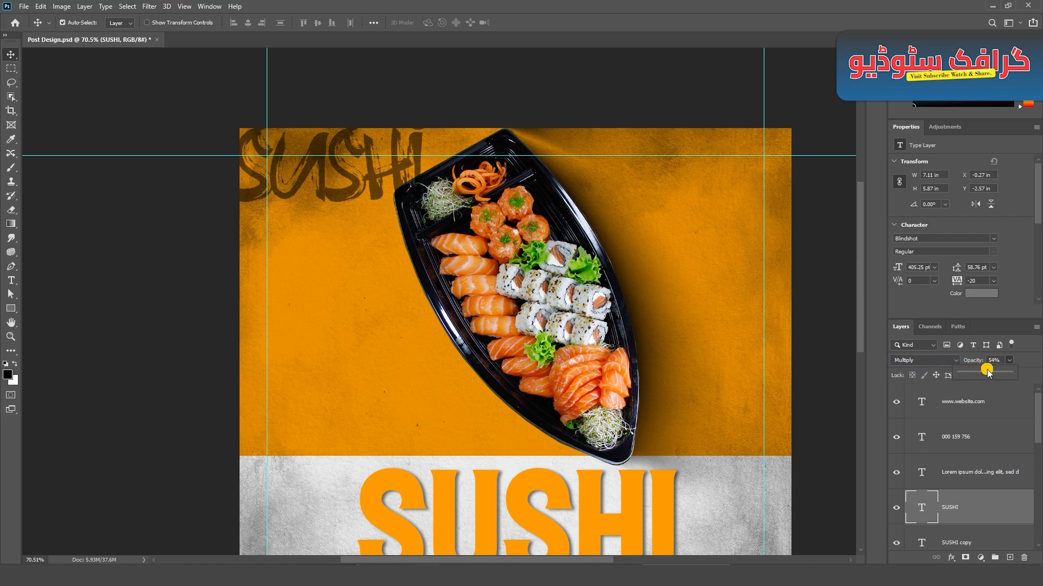
pyautogui.moveTo(337, 196); pyautogui.dragTo(345, 276)
pyautogui.moveTo(349, 198)
pyautogui.mouseDown()
pyautogui.moveTo(353, 280)
pyautogui.moveTo(334, 375)
pyautogui.mouseUp()
pyautogui.moveTo(350, 424)
pyautogui.mouseDown()
pyautogui.moveTo(360, 191)
pyautogui.moveTo(356, 279)
pyautogui.mouseUp()
pyautogui.moveTo(351, 267); pyautogui.dragTo(346, 380)
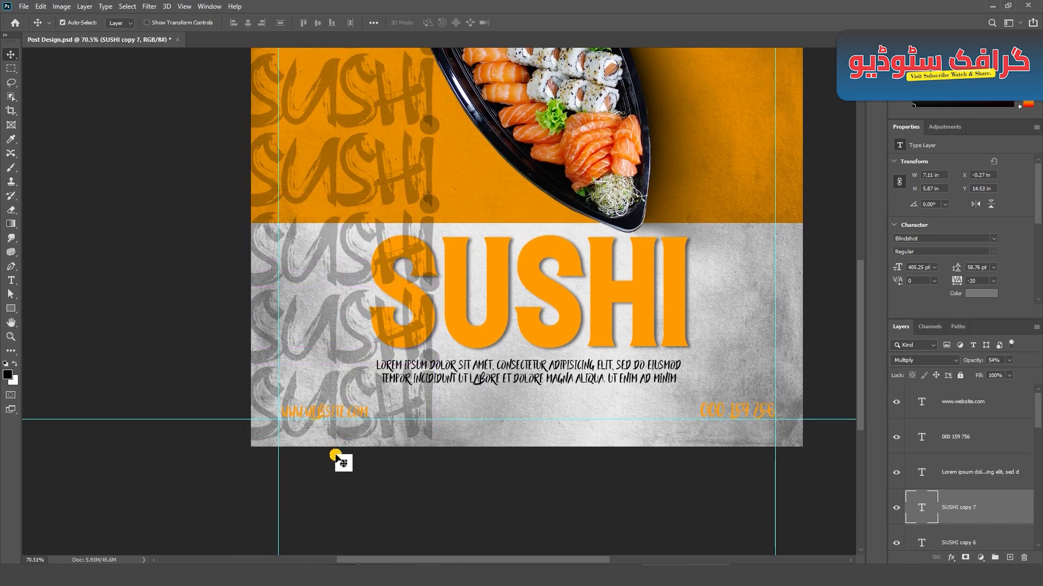
pyautogui.hotkey('ctrl', '0')
# Move the large SUSHI title, its blurred shadow and the tray layers to the top of the layer stack, above the repeated text
pyautogui.click(818, 466)
pyautogui.click(573, 413)
pyautogui.scroll(-3, 981, 498)
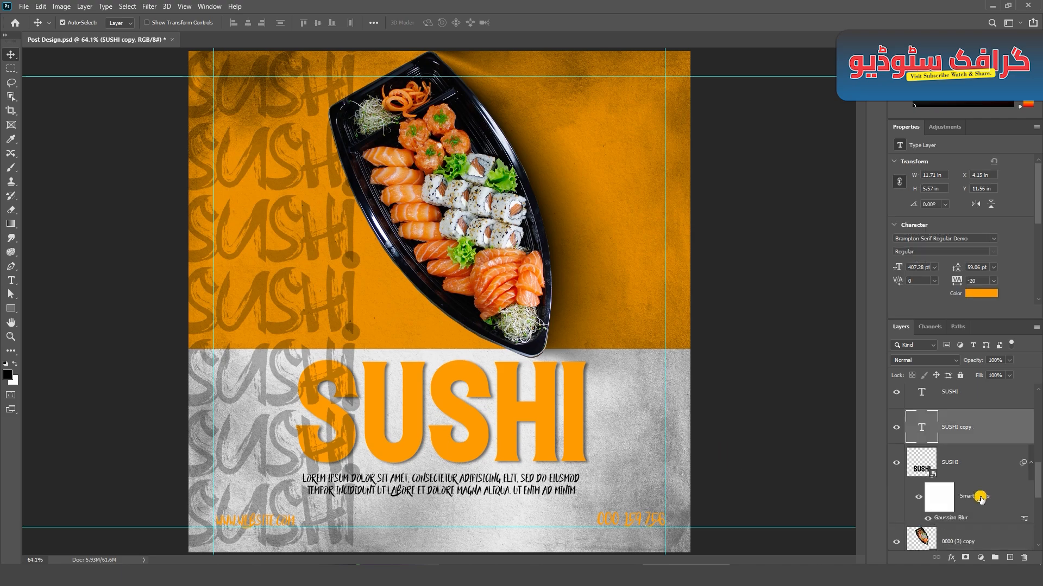
pyautogui.scroll(-4, 978, 472)
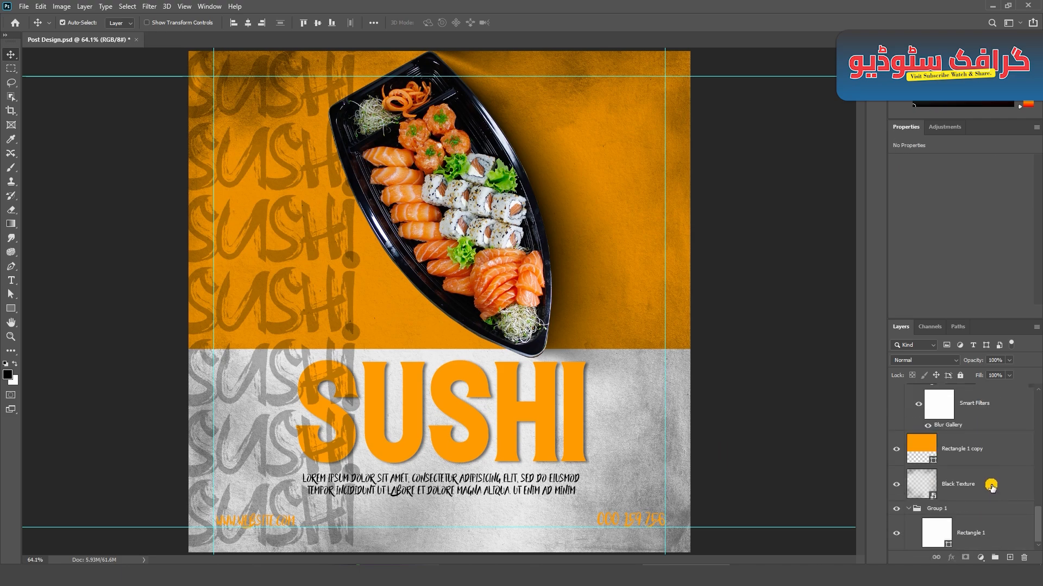
pyautogui.click(1002, 439)
pyautogui.scroll(3, 994, 434)
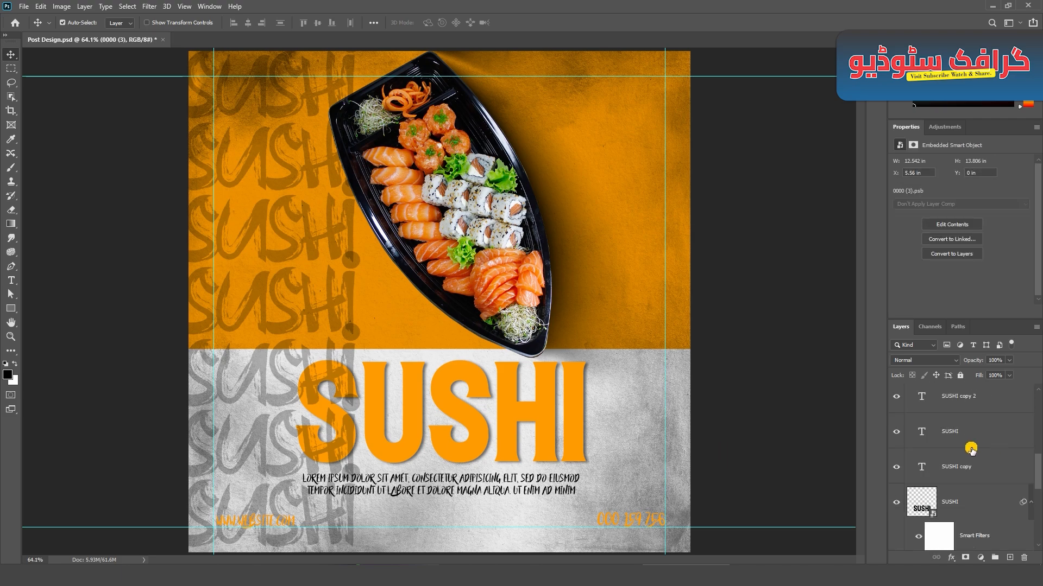
pyautogui.keyDown('shift'); pyautogui.click(984, 429); pyautogui.keyUp('shift')
pyautogui.scroll(-1, 984, 429)
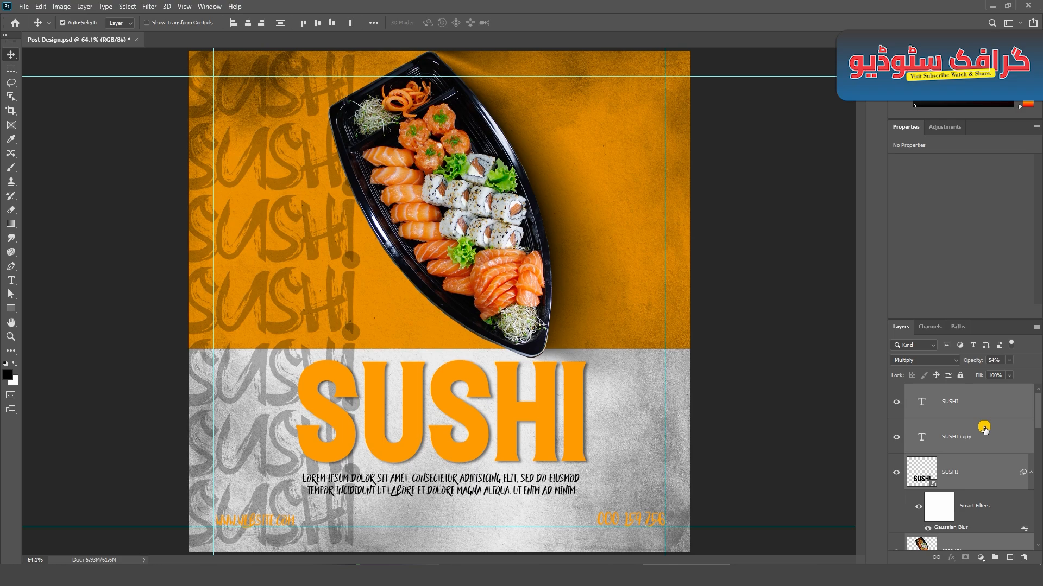
pyautogui.click(727, 395)
pyautogui.scroll(-1, 413, 302)
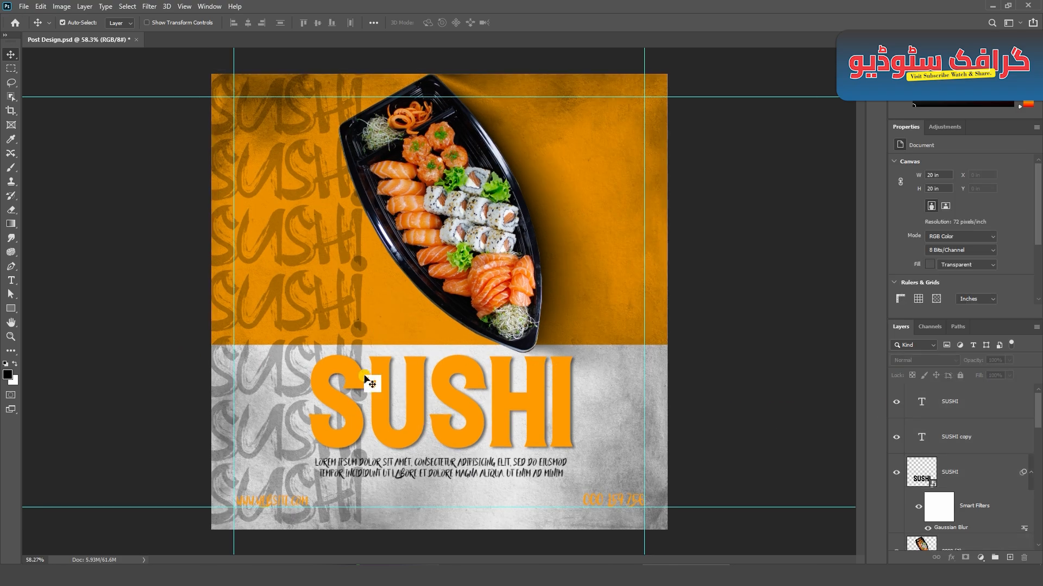
# Place the pngegg (2) image of basil and tomatoes at the canvas's upper-right corner, scaled to about 111%
pyautogui.click(582, 574)
pyautogui.click(627, 332)
pyautogui.moveTo(417, 231); pyautogui.dragTo(465, 328)
pyautogui.moveTo(375, 302); pyautogui.dragTo(690, 115)
pyautogui.moveTo(567, 208); pyautogui.dragTo(527, 245)
pyautogui.moveTo(577, 118); pyautogui.dragTo(579, 129)
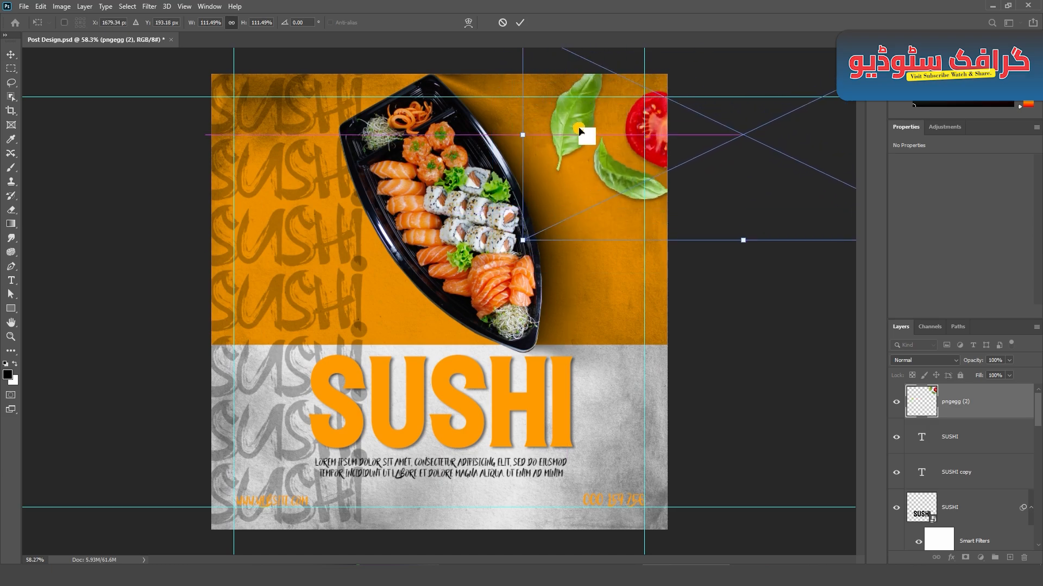
pyautogui.click(521, 21)
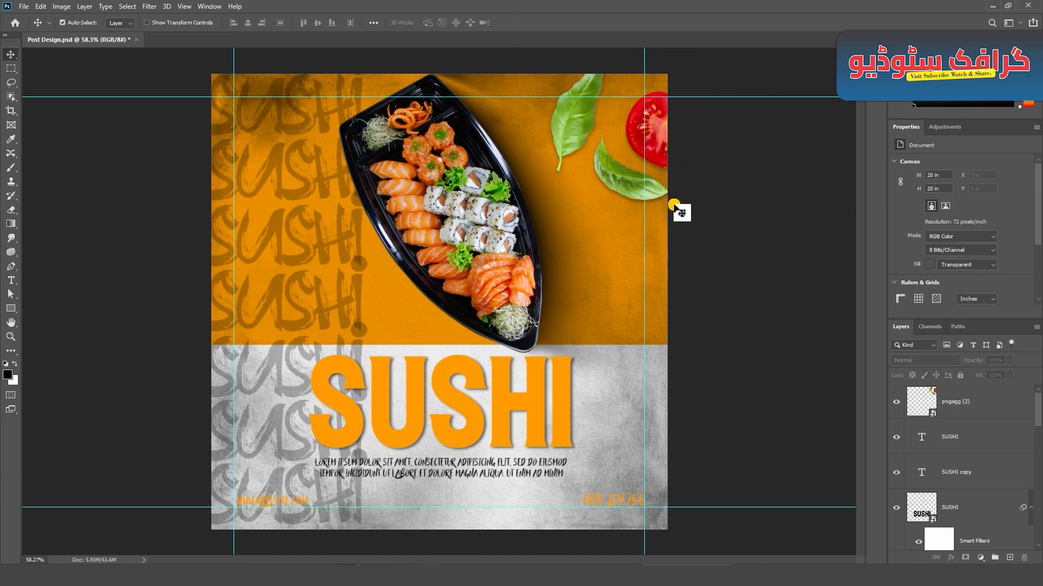
# Apply a Motion Blur to the basil and tomato image with angle 0° and distance 25 pixels
pyautogui.click(150, 6)
pyautogui.moveTo(174, 134)
pyautogui.click(304, 188)
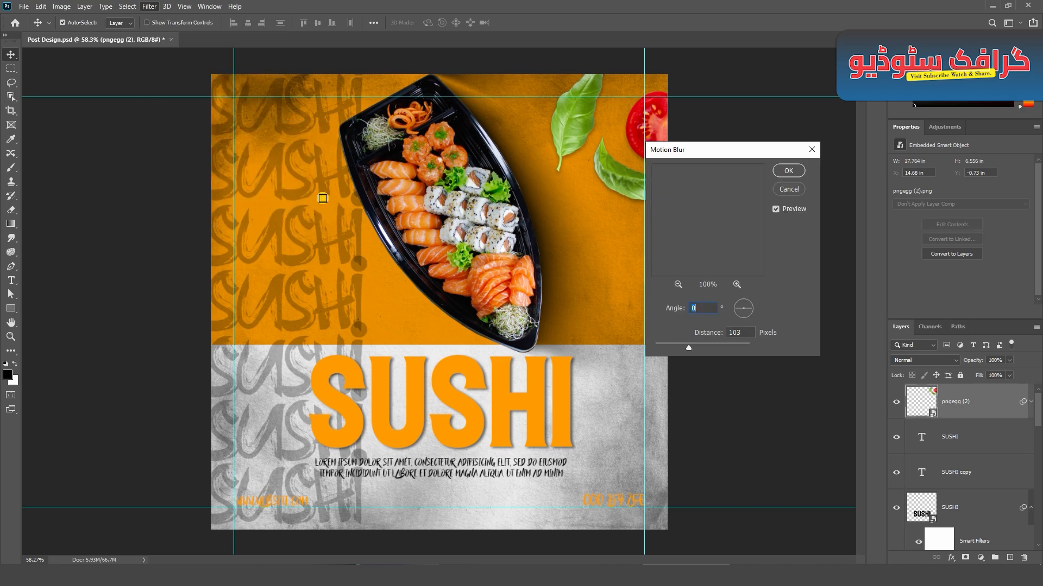
pyautogui.moveTo(684, 343); pyautogui.dragTo(678, 346)
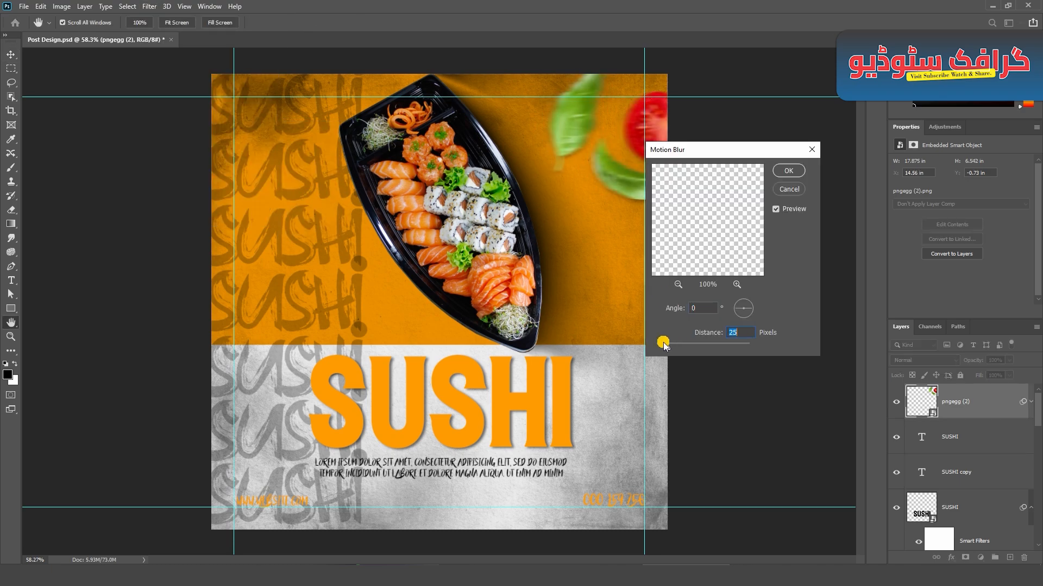
pyautogui.click(791, 172)
# Duplicate the blurred basil and tomato image to the canvas's lower-left corner and again over the upper-left area
pyautogui.moveTo(634, 118); pyautogui.dragTo(272, 479)
pyautogui.moveTo(259, 106); pyautogui.dragTo(146, 36)
pyautogui.hotkey('ctrl', 'z')
pyautogui.moveTo(259, 421); pyautogui.dragTo(422, 185)
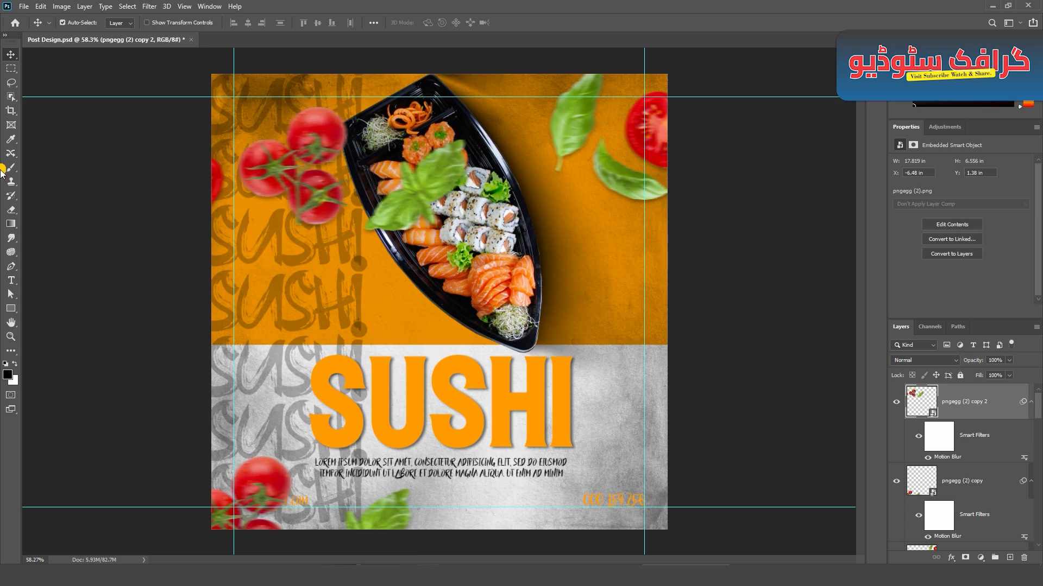
# Rasterize the upper-left basil and tomato copy and start erasing the leaves over the tray with a soft 600 px eraser
pyautogui.click(13, 211)
pyautogui.click(375, 194)
pyautogui.click(496, 223)
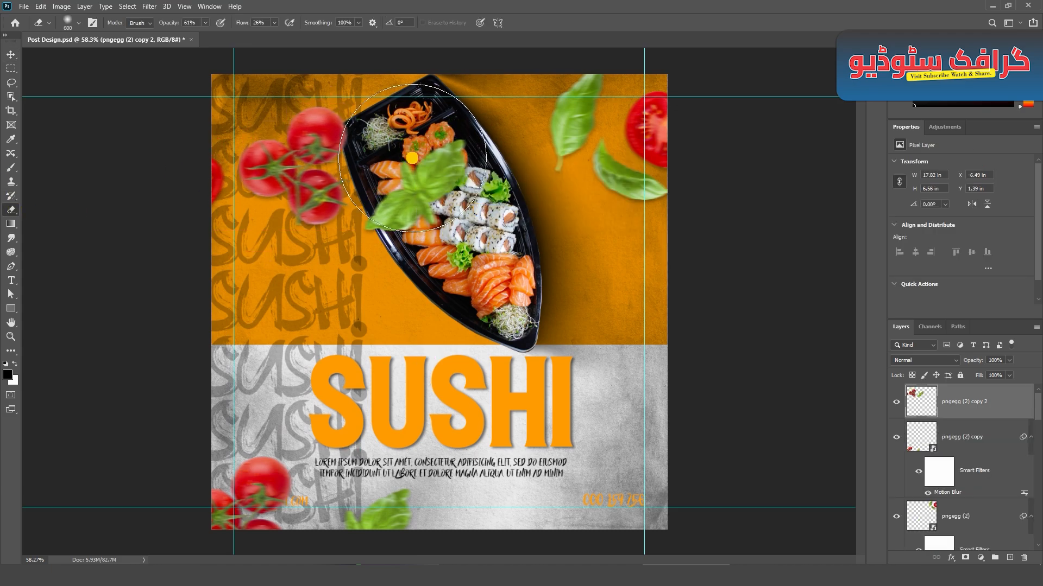
pyautogui.click(443, 199)
# Set the eraser to 100% flow and opacity with a hard round brush and erase the remaining leaves over the tray
pyautogui.click(274, 22)
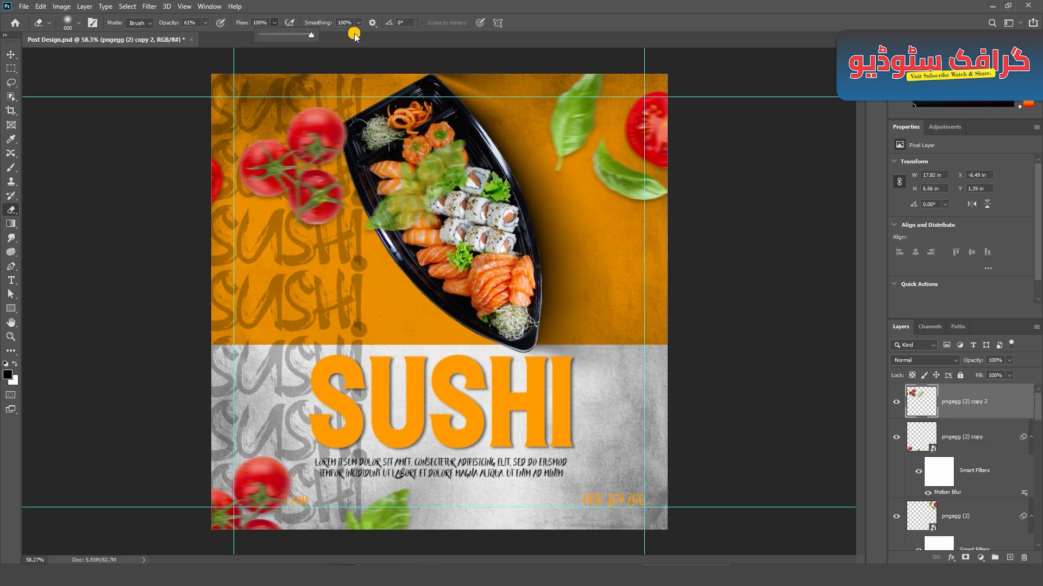
pyautogui.moveTo(205, 23); pyautogui.dragTo(286, 36)
pyautogui.click(79, 24)
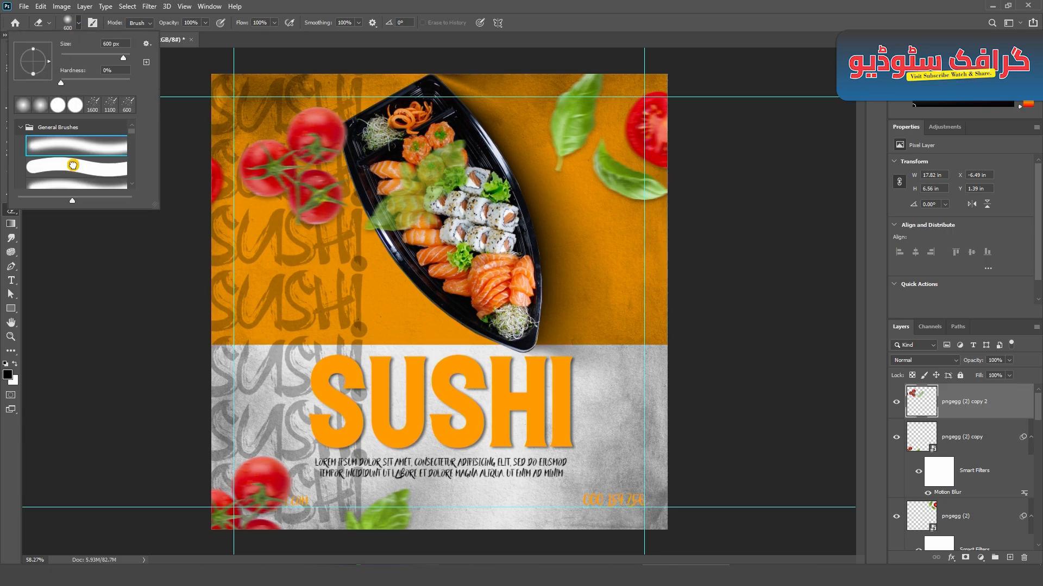
pyautogui.click(72, 165)
pyautogui.moveTo(443, 213); pyautogui.dragTo(485, 202)
pyautogui.click(10, 55)
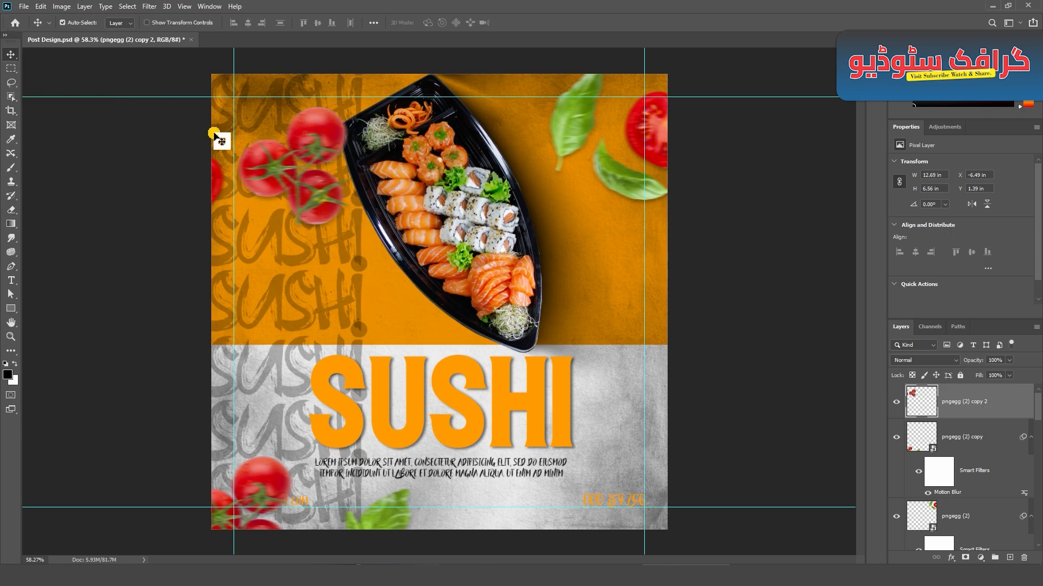
# Place a duplicate with basil leaves at the canvas's lower-right edge and shift the upper tomatoes into the upper-left corner
pyautogui.moveTo(278, 170); pyautogui.dragTo(863, 464)
pyautogui.click(69, 221)
pyautogui.click(693, 308)
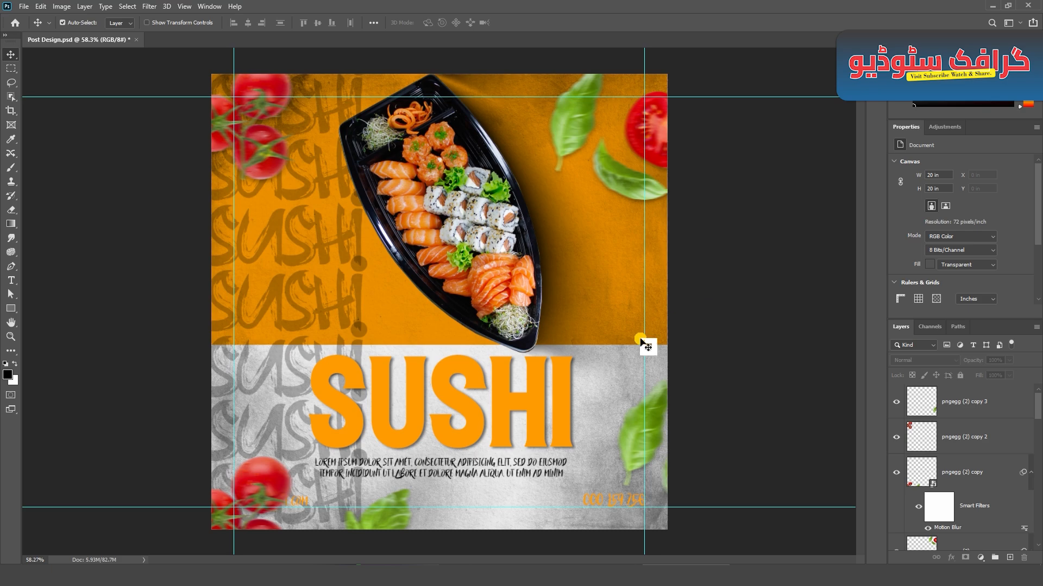
# Recolor the large SUSHI title black (000000) and save the document
pyautogui.click(545, 388)
pyautogui.click(987, 294)
pyautogui.click(651, 240)
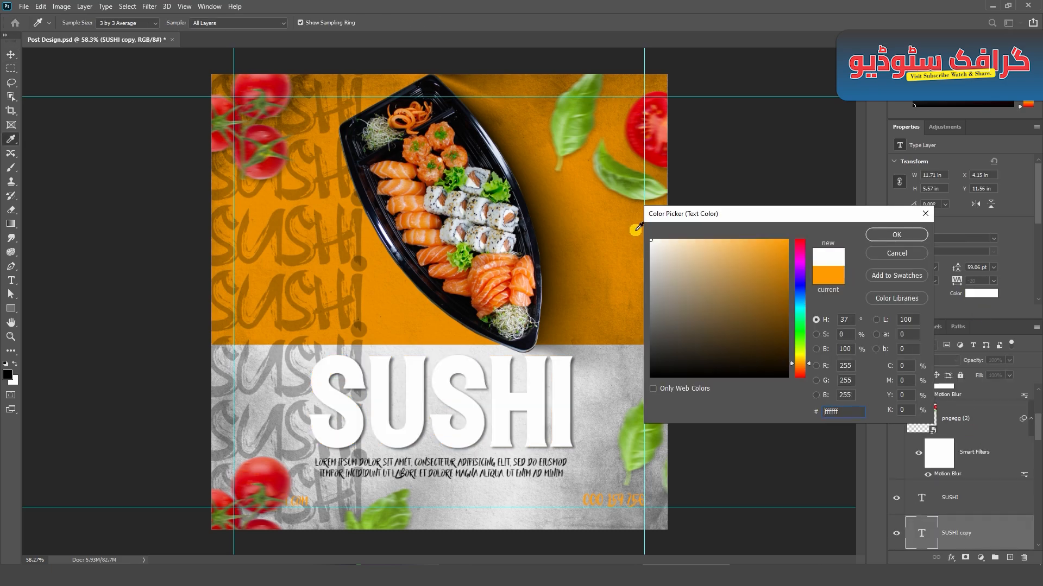
pyautogui.moveTo(670, 245); pyautogui.dragTo(650, 392)
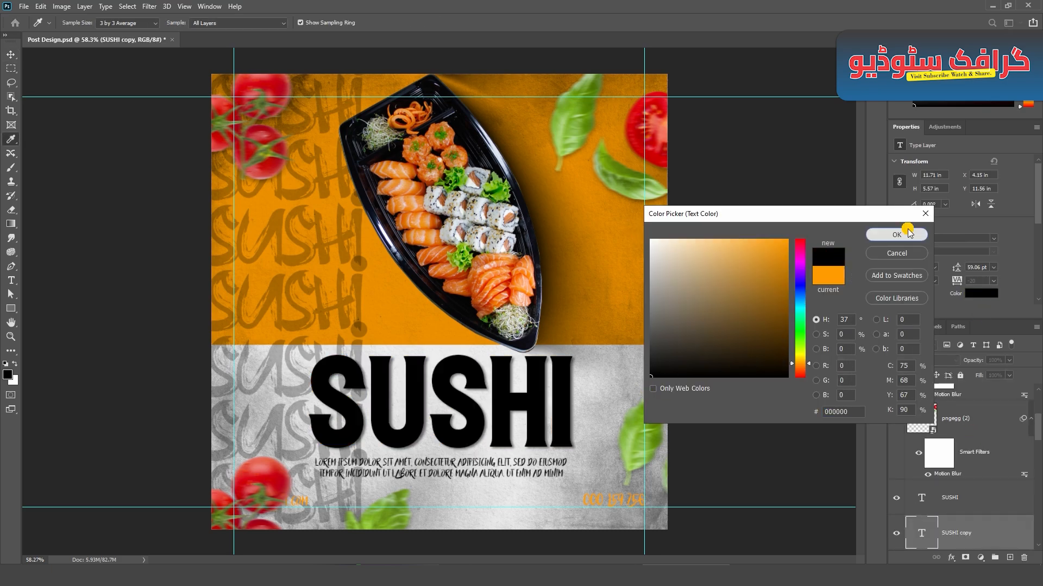
pyautogui.click(896, 234)
pyautogui.click(758, 332)
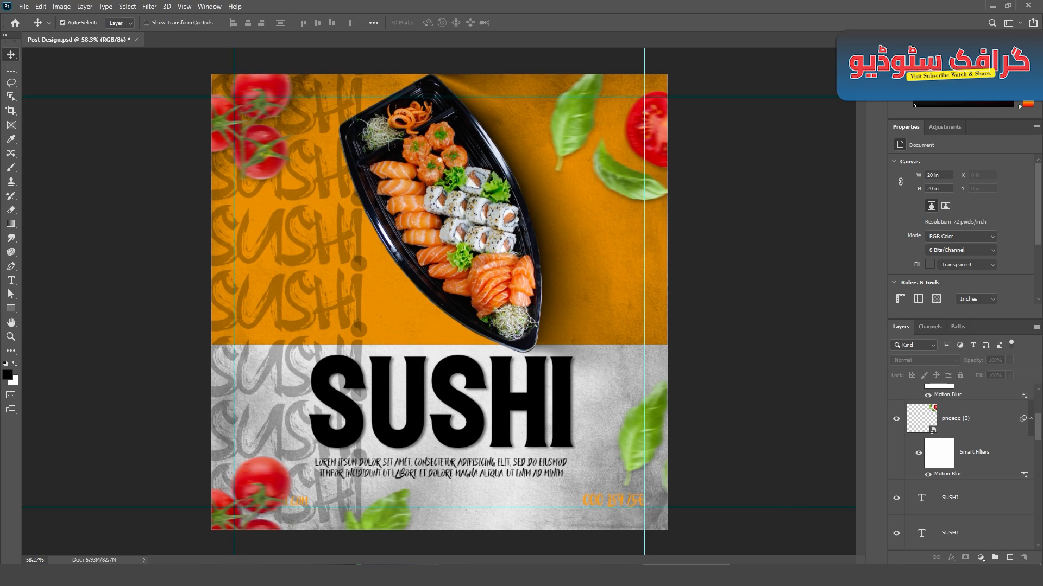
pyautogui.hotkey('ctrl', 's')
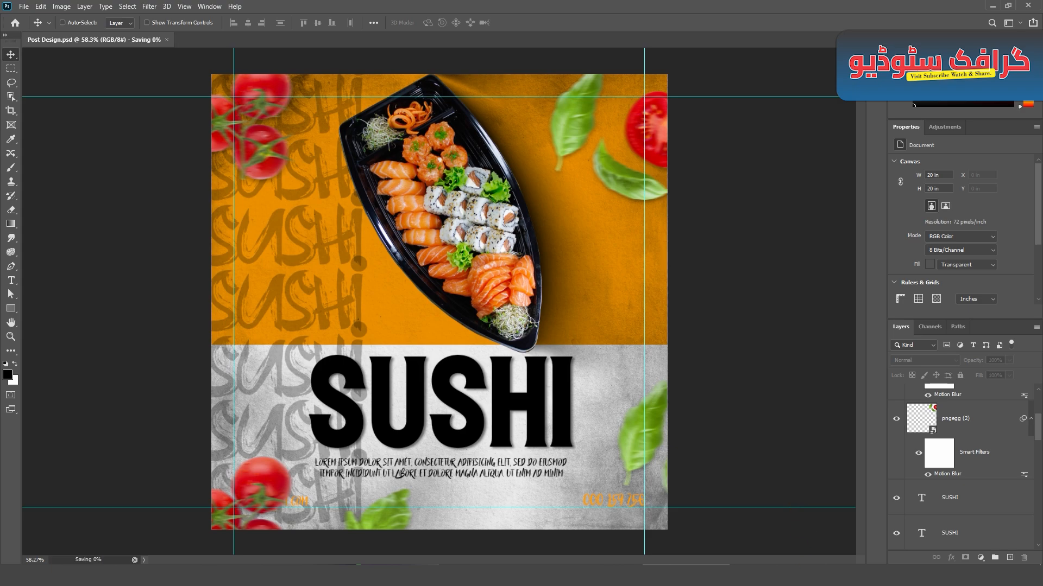